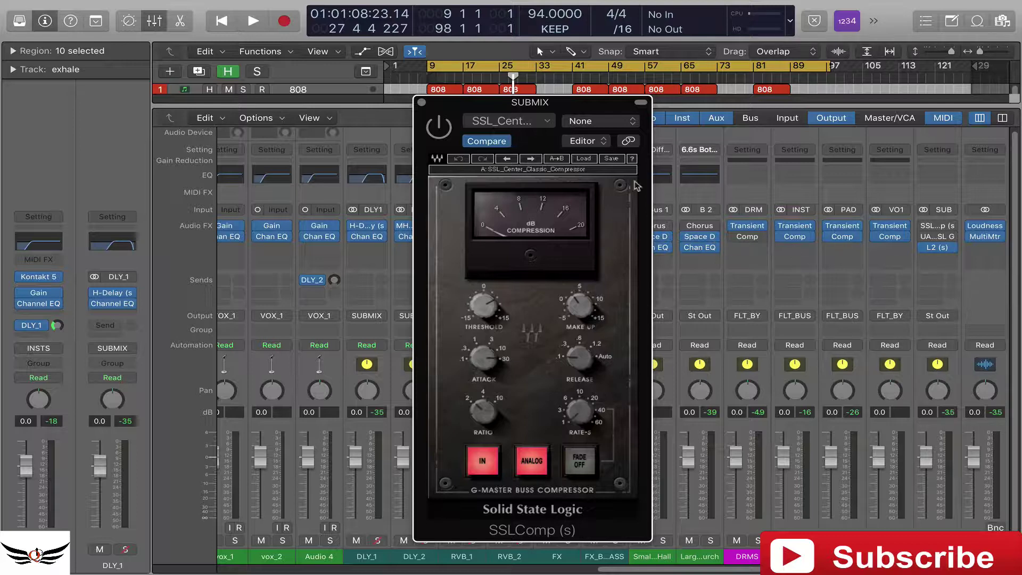
- Play back the song, then lower the SUB channel's level to -2.0 dB
drag(594, 107, 639, 107)
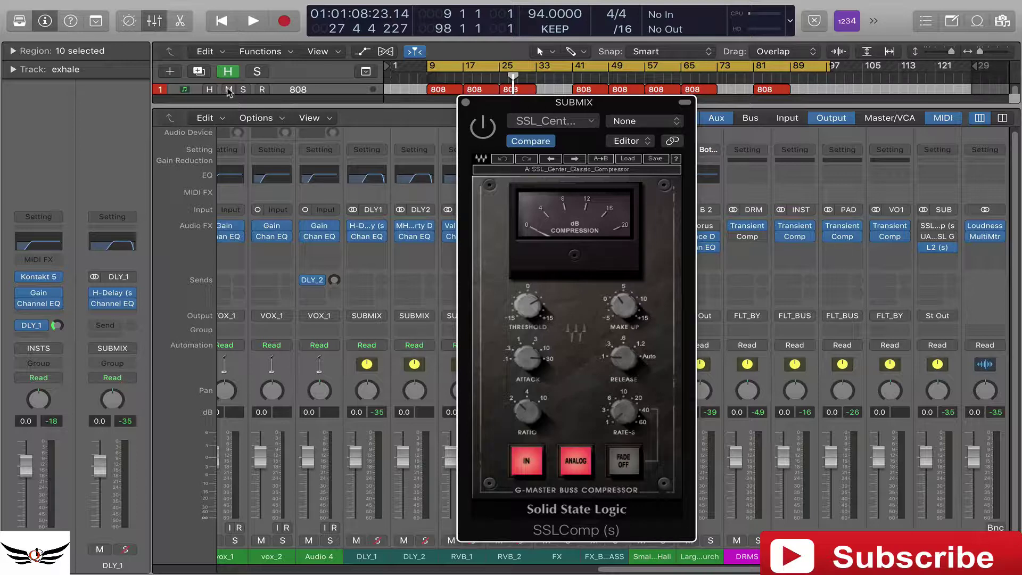
key(space)
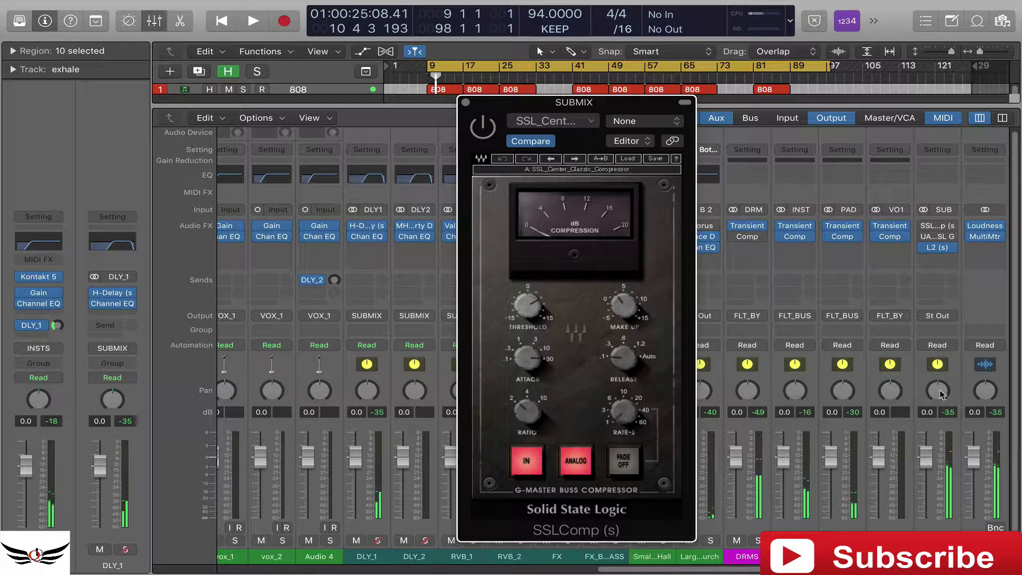
mouse_move(933, 250)
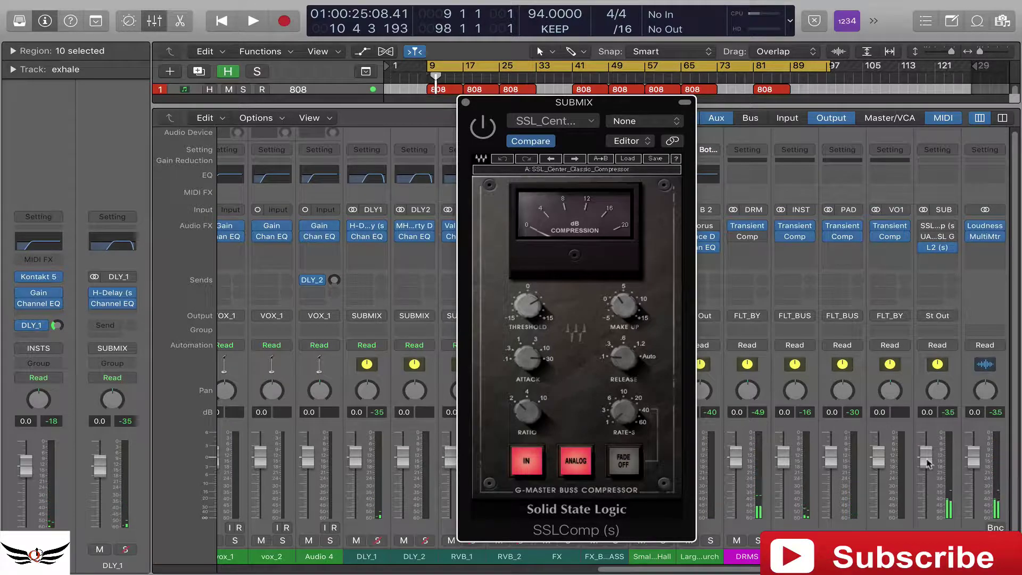
drag(927, 456, 927, 468)
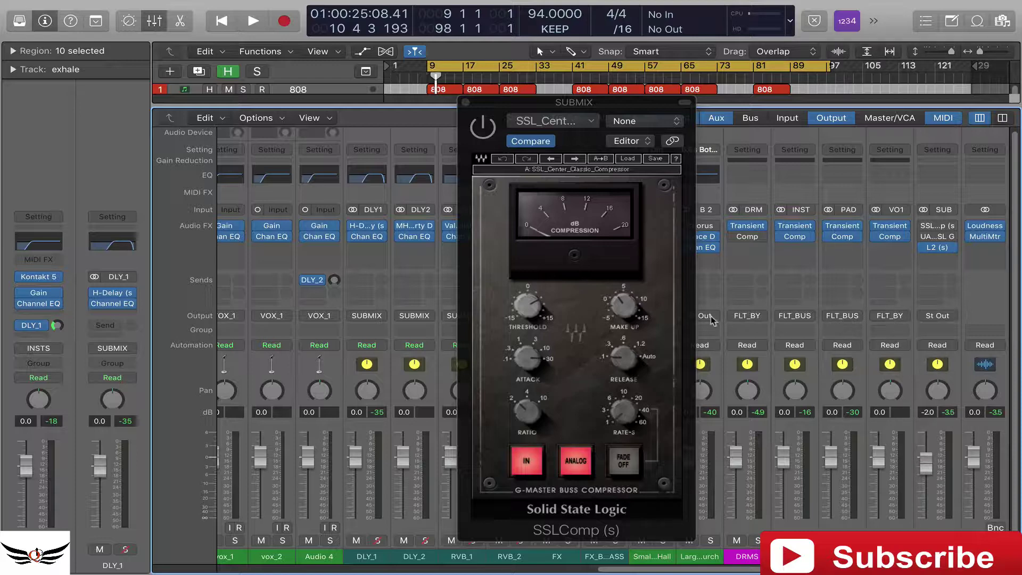
- Open the UAD SSL G Bus Compressor on the SUB channel, compare its controls with SSLComp, and close it
click(589, 106)
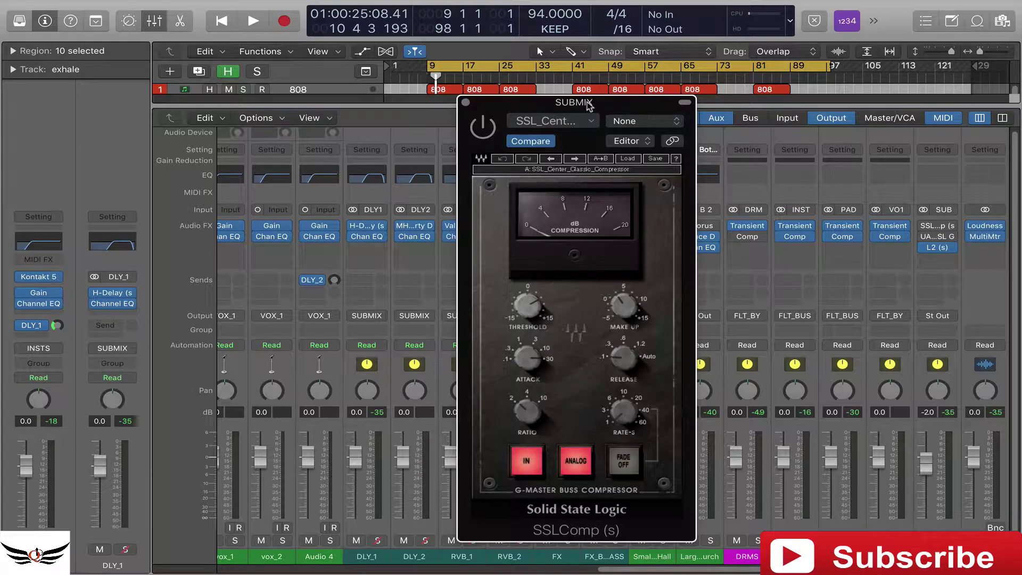
drag(589, 106, 588, 81)
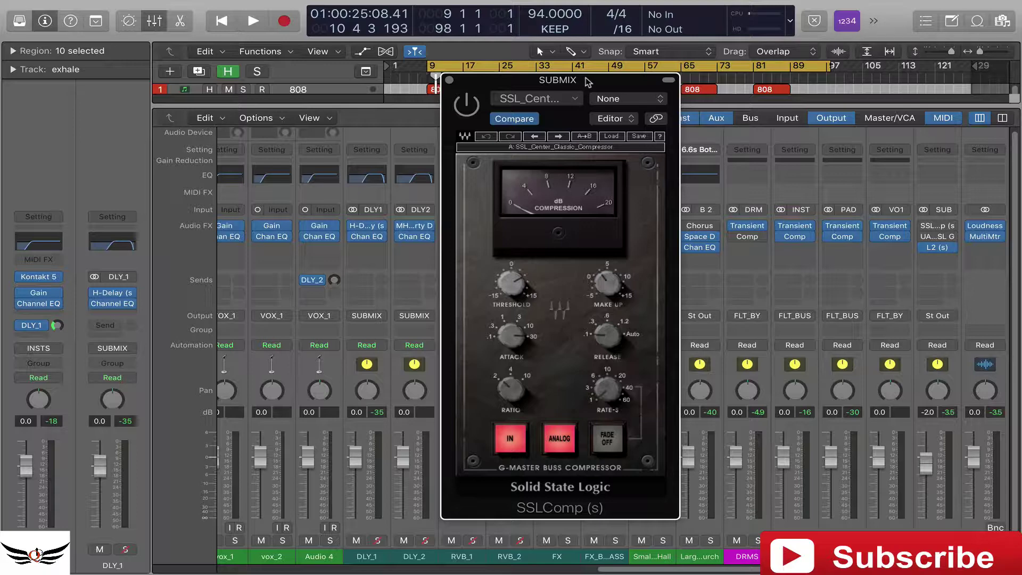
click(940, 238)
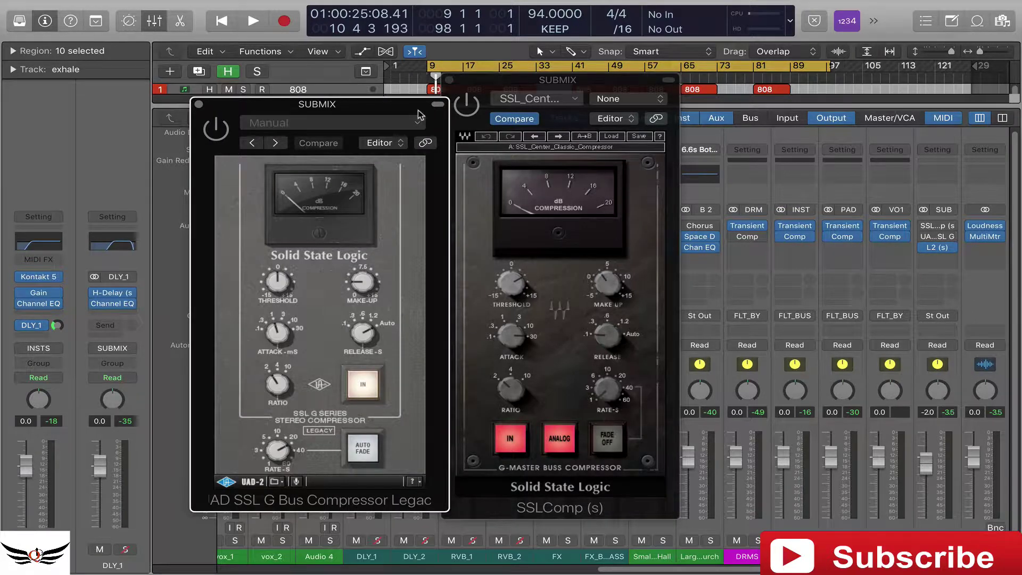
drag(420, 115, 390, 86)
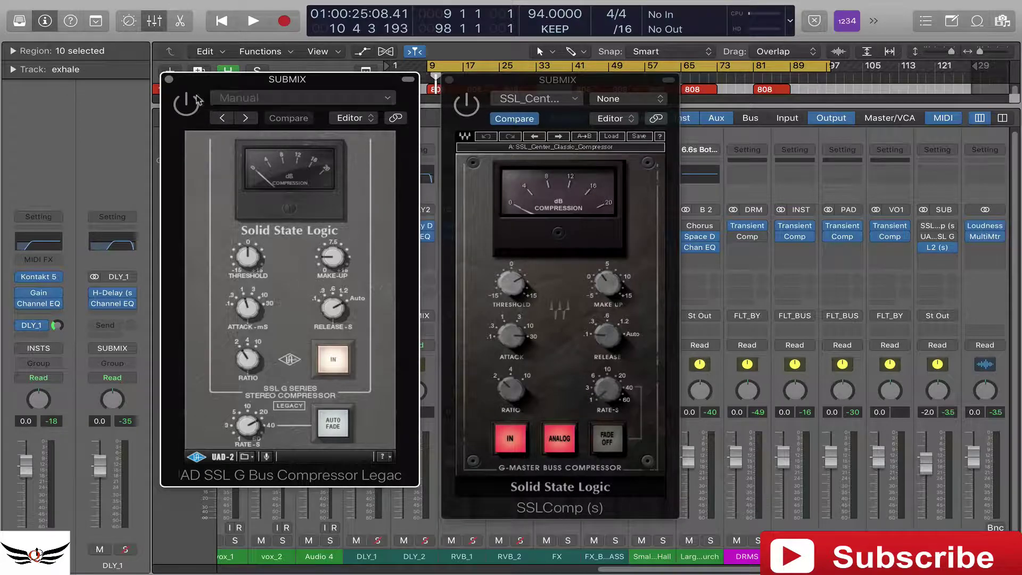
click(169, 79)
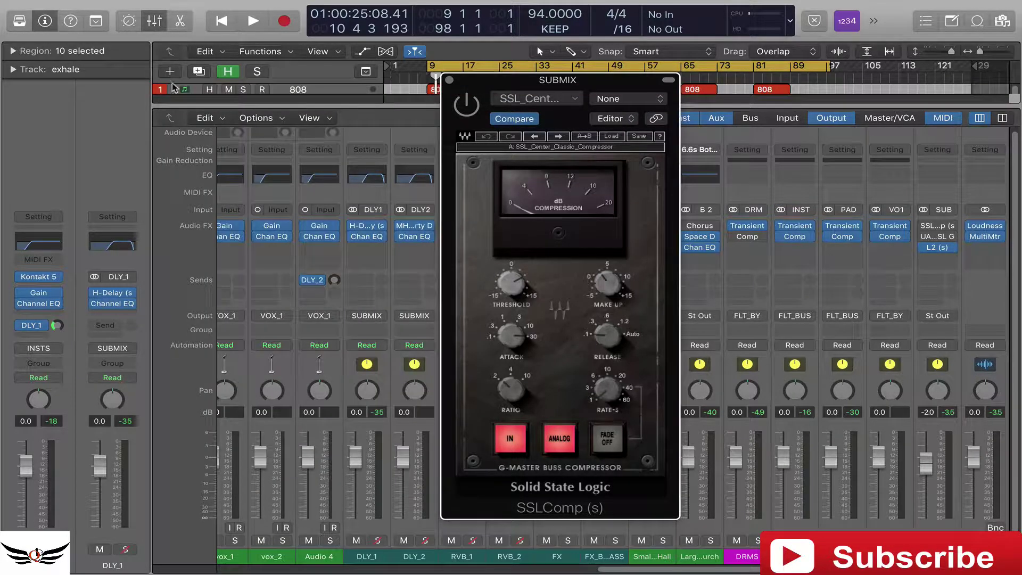
- Review the factory presets available for SSLComp and close the list without loading one
mouse_move(613, 87)
mouse_down()
mouse_move(597, 94)
mouse_move(604, 88)
mouse_up()
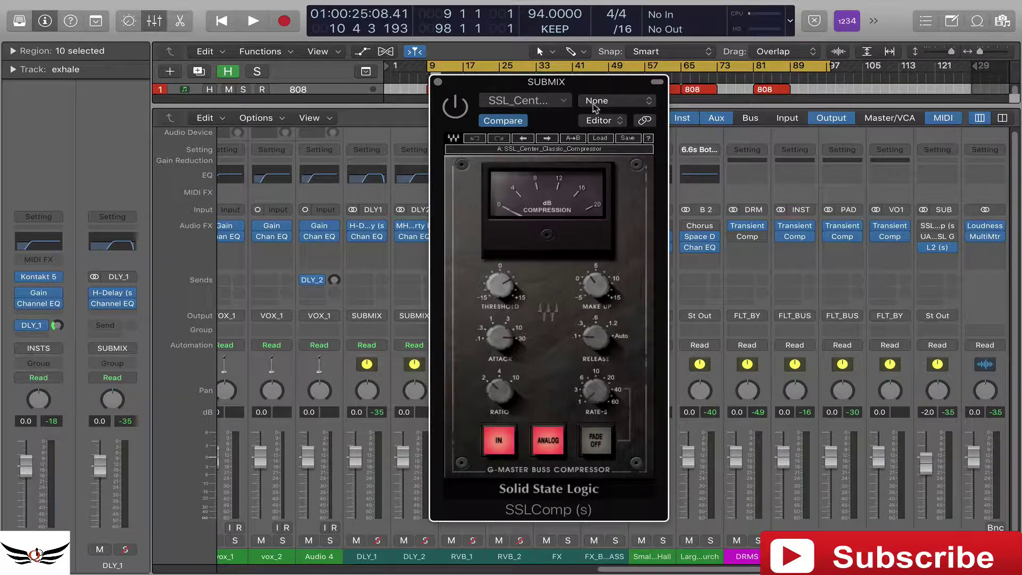
drag(597, 91, 587, 84)
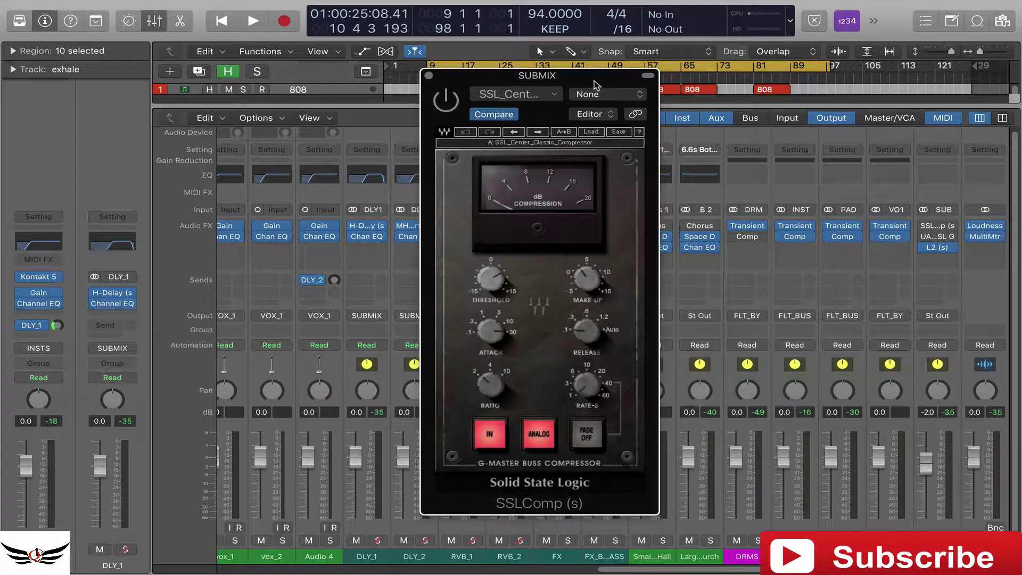
click(592, 133)
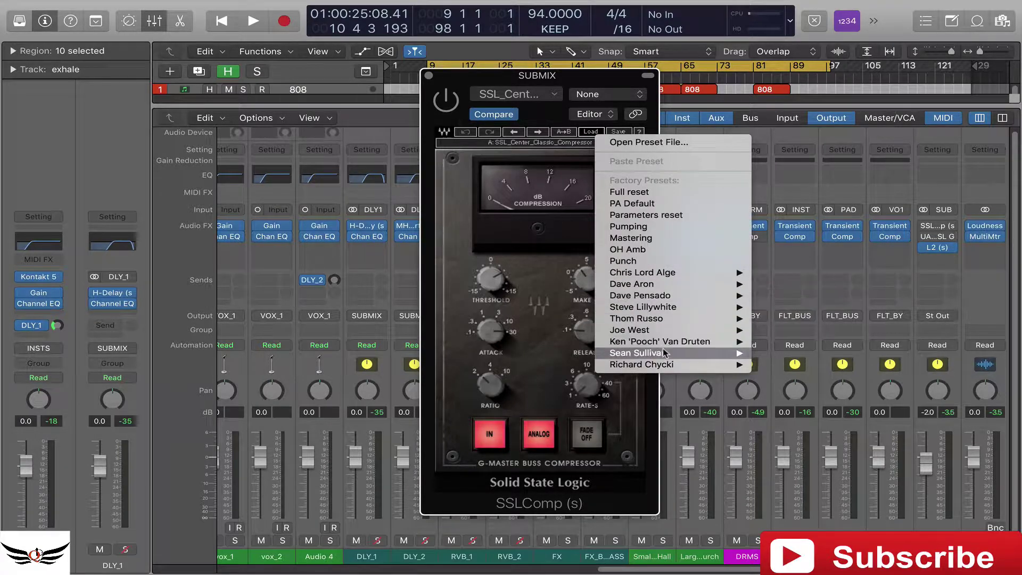
mouse_move(650, 277)
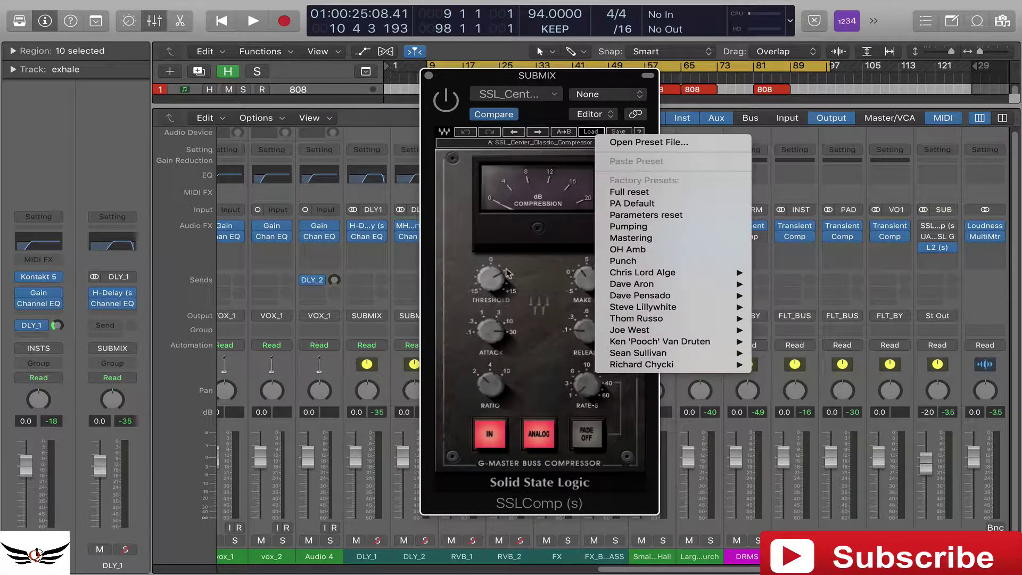
click(531, 272)
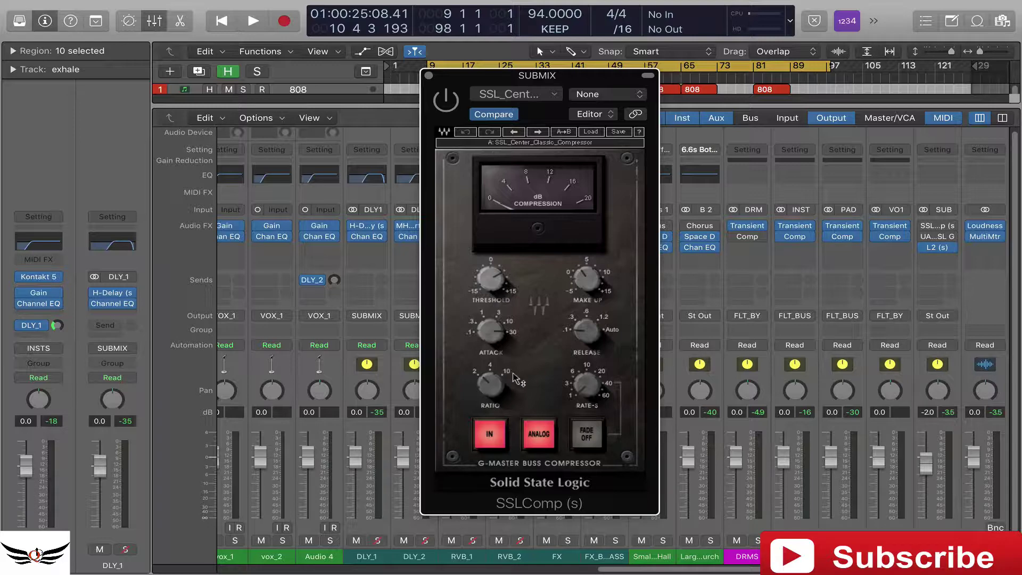
- Check the SSLComp ratio of 2:1 and look up the Dave Aron preset SSL_Center_Classic_Compressor
mouse_move(517, 306)
mouse_move(596, 349)
mouse_move(490, 385)
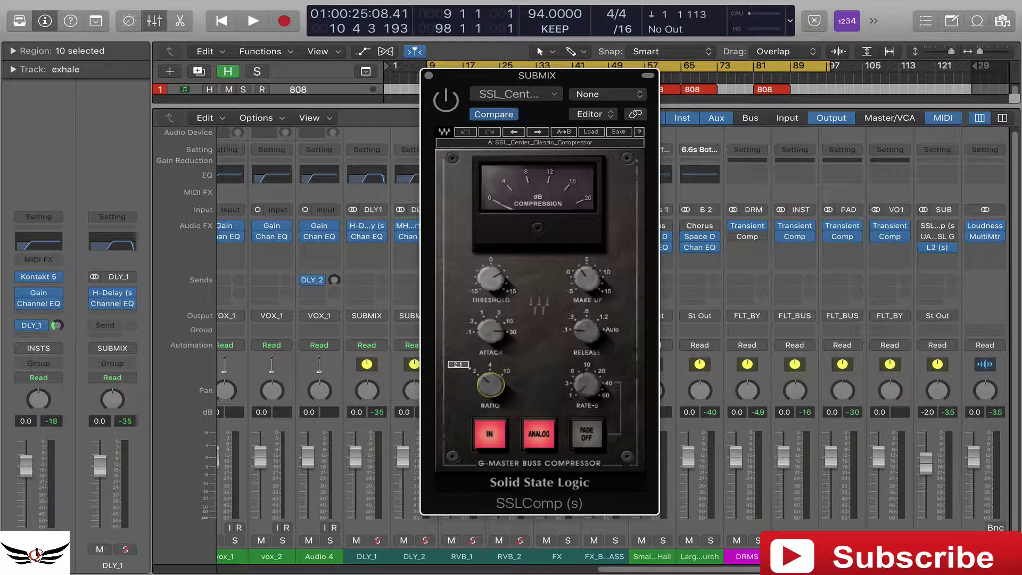
mouse_move(491, 386)
mouse_down()
mouse_move(491, 371)
mouse_move(495, 386)
mouse_up()
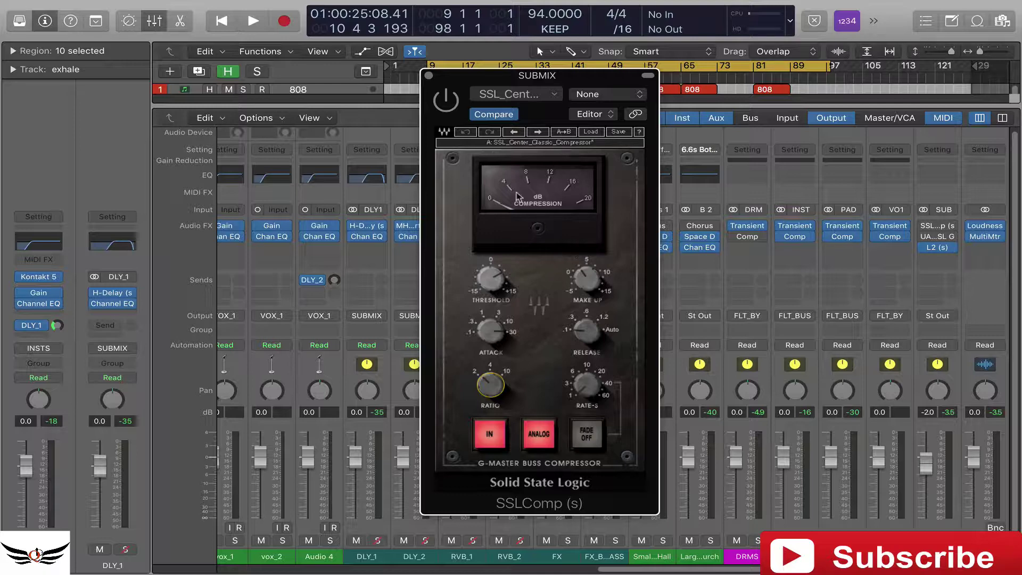
click(593, 132)
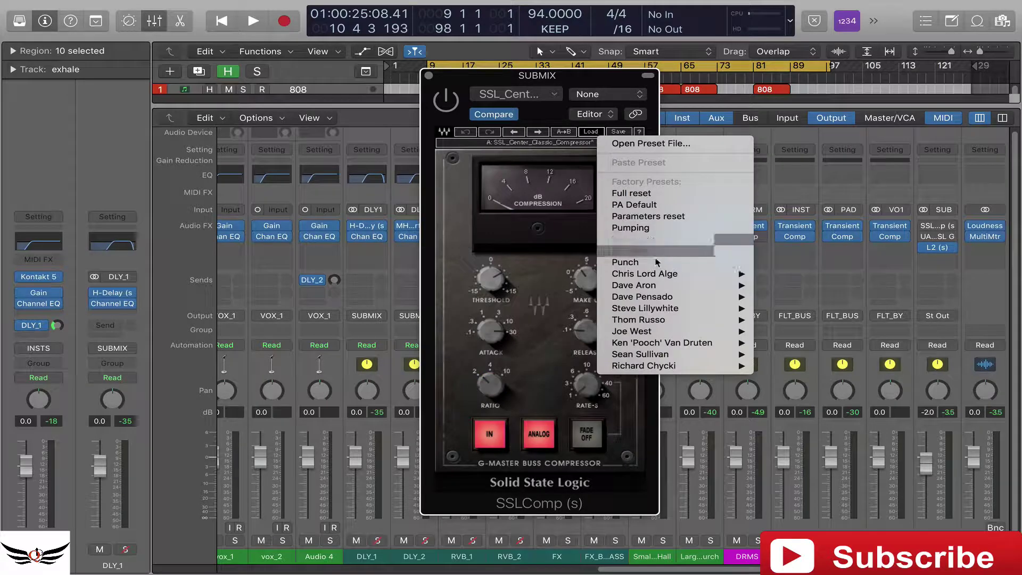
mouse_move(665, 289)
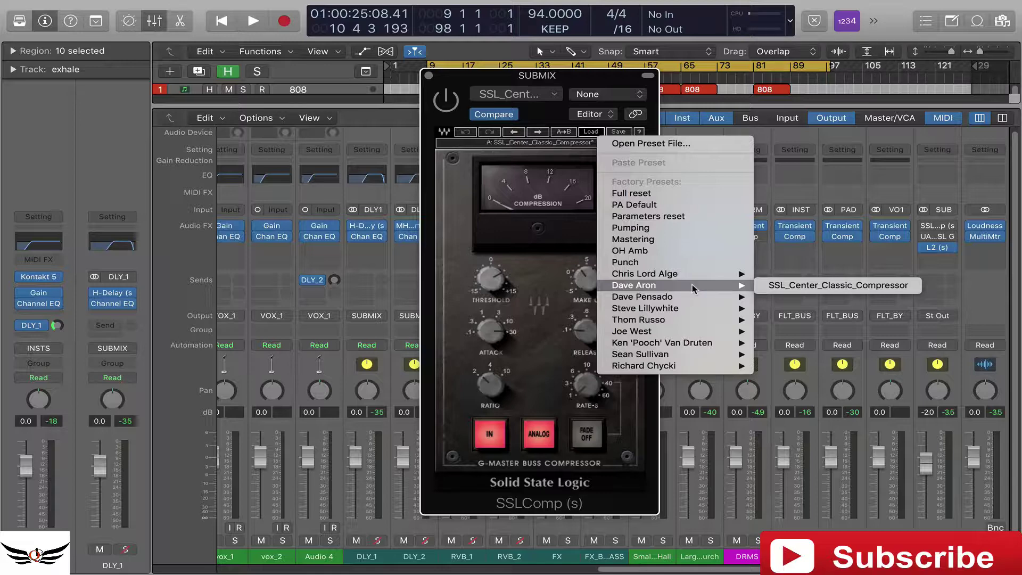
click(556, 278)
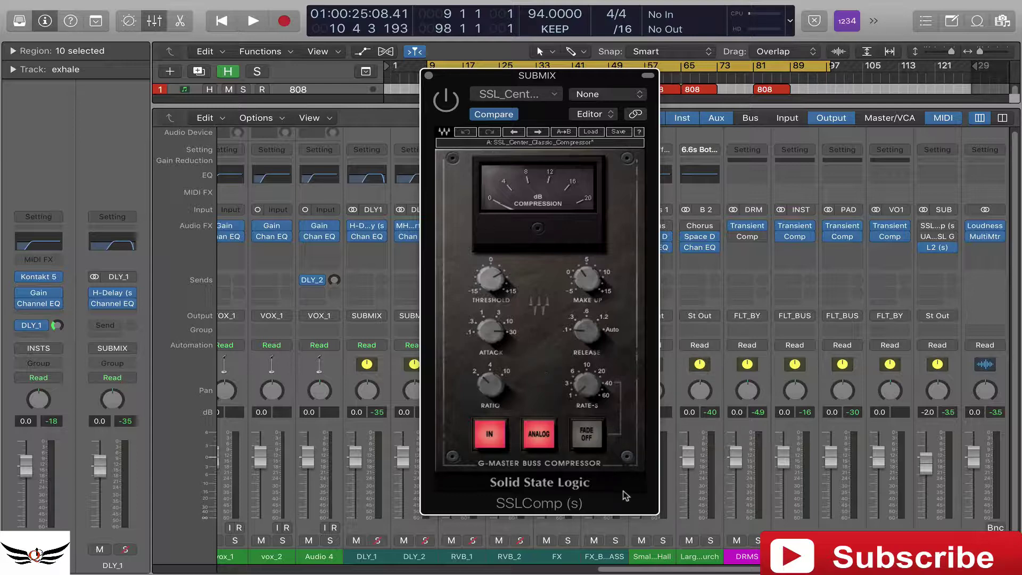
- Enable SSLComp on the SUB channel during playback and set its ratio to 4:1
key(space)
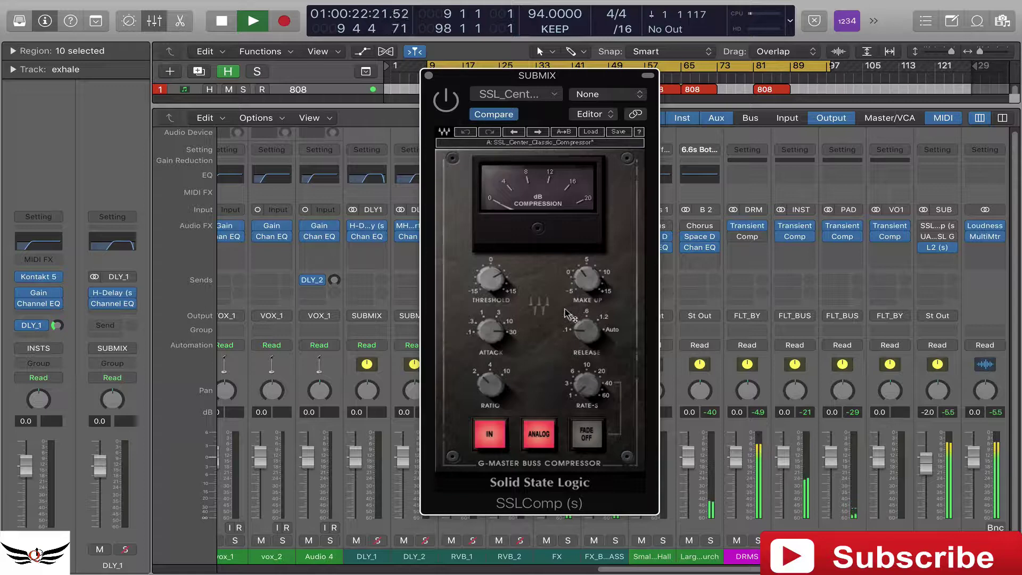
click(446, 100)
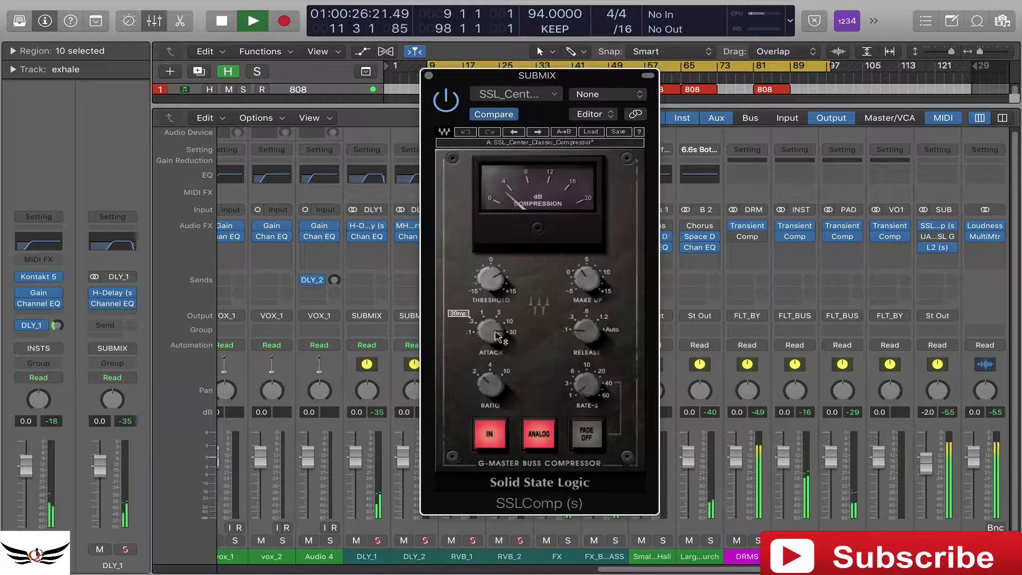
click(495, 391)
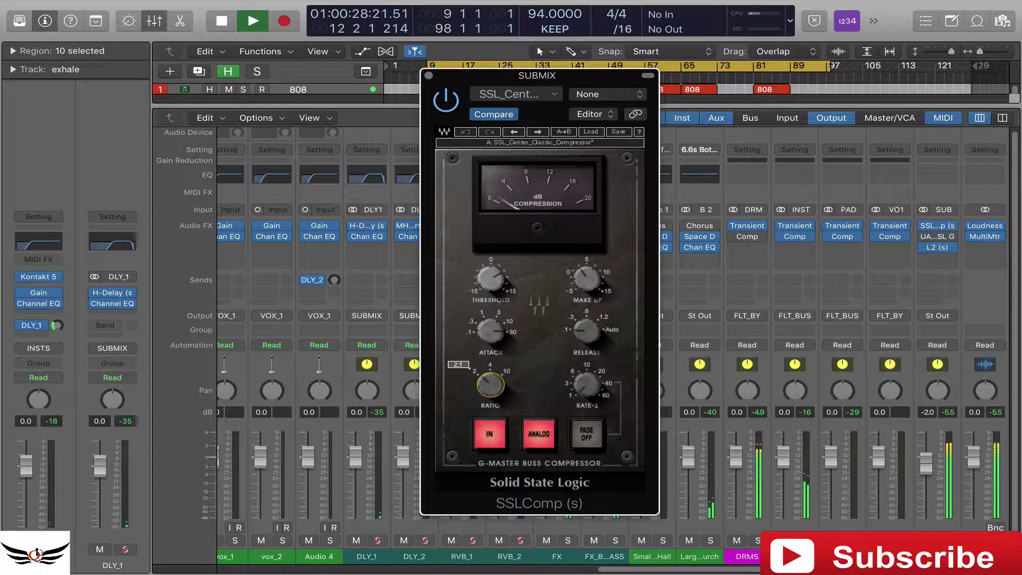
- Lower the SSLComp threshold to about 2.6 and adjust the make-up gain while the song plays
click(490, 278)
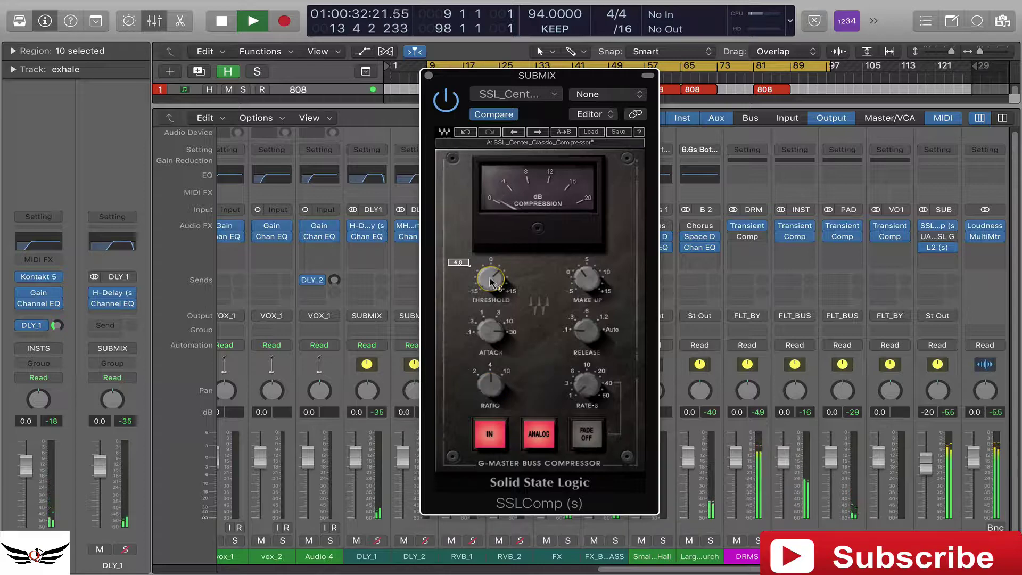
click(584, 282)
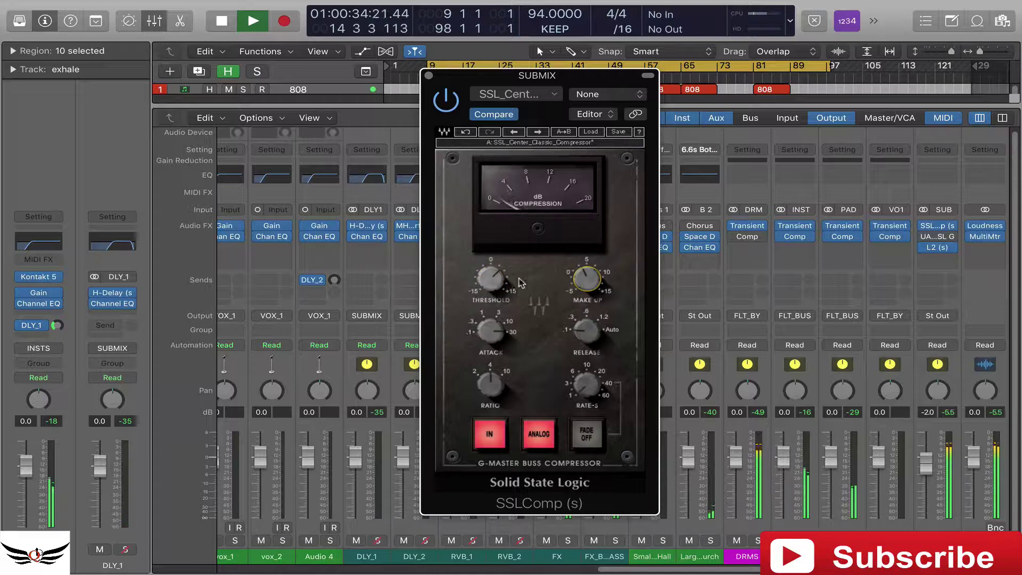
click(490, 278)
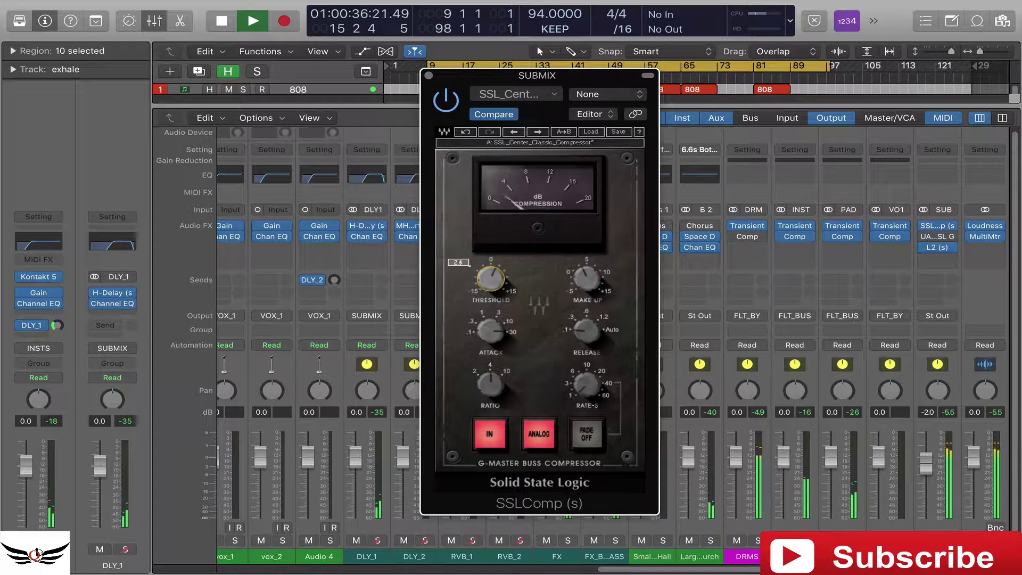
- Set the SSLComp release to Auto with a 30 ms attack, and raise the threshold to about 6.2
click(587, 339)
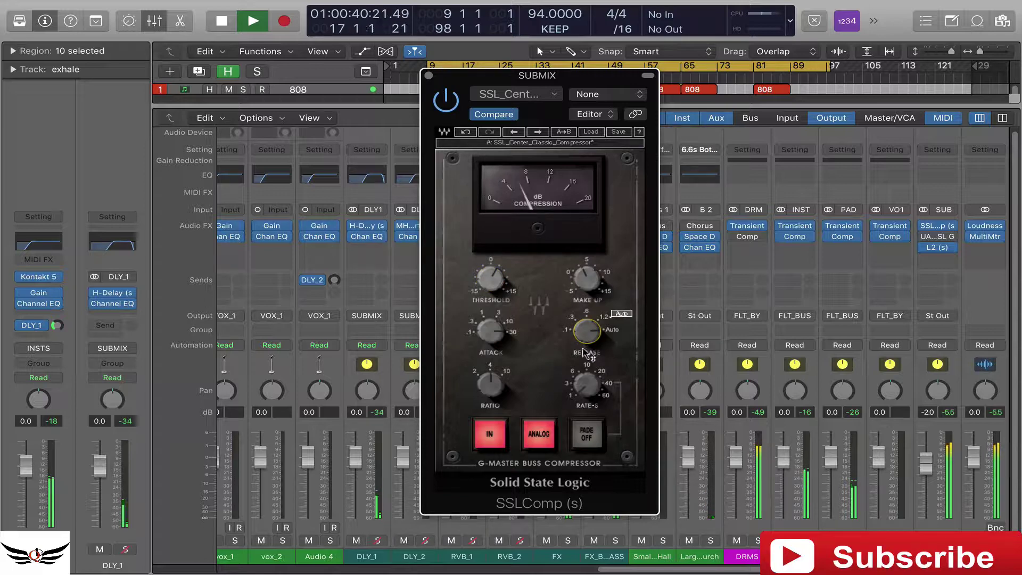
click(496, 333)
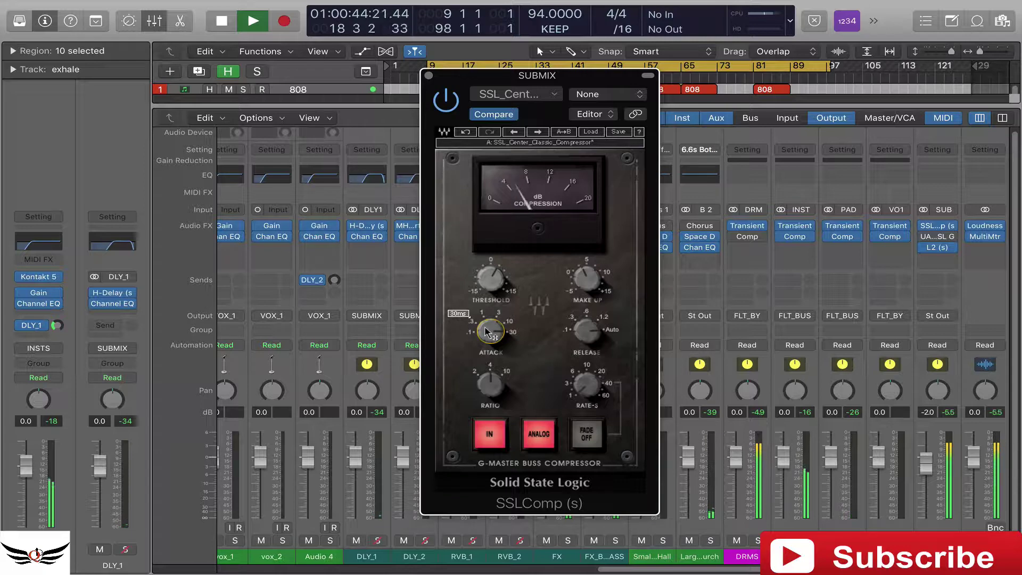
click(493, 276)
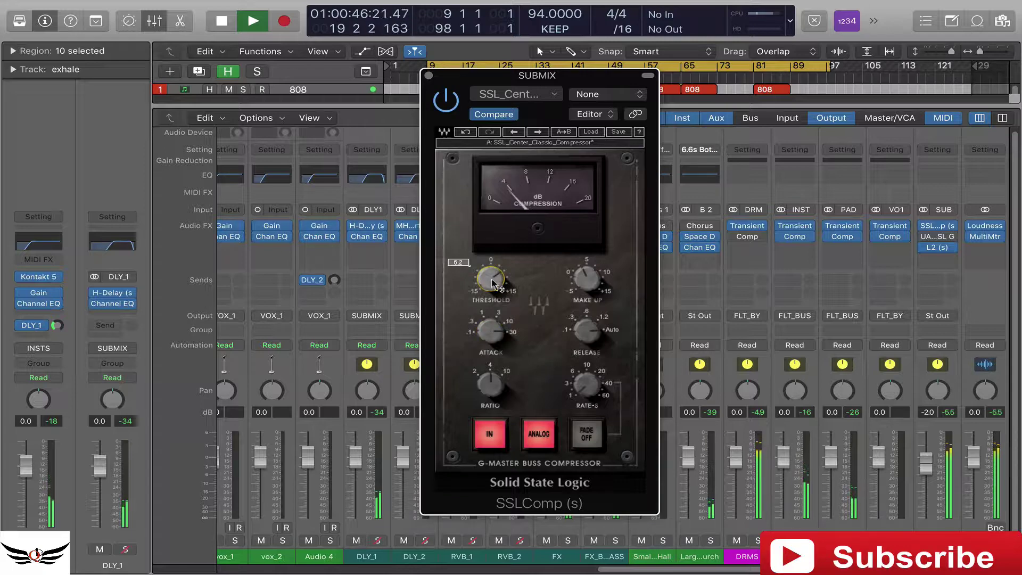
drag(491, 278, 491, 276)
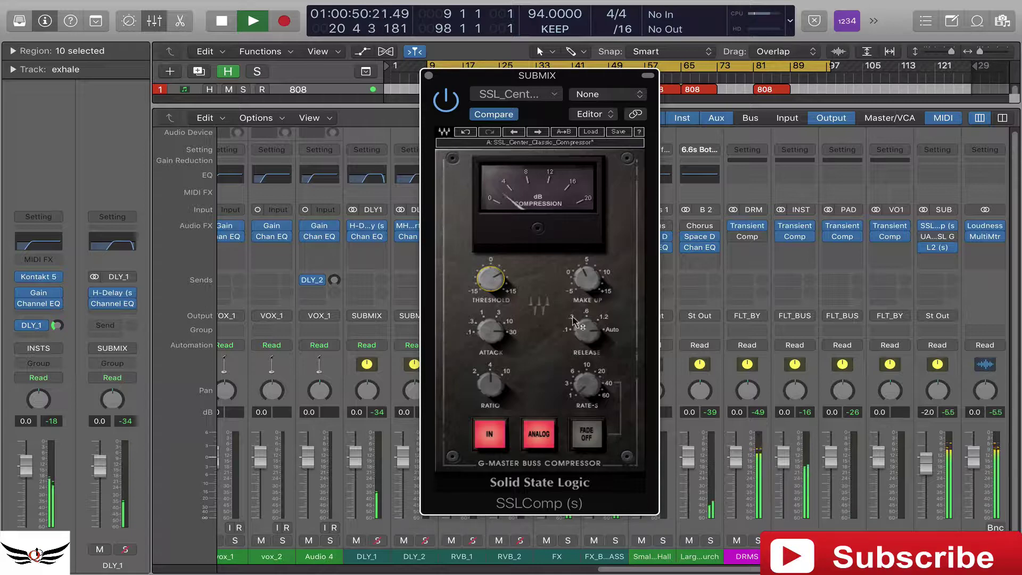
- Shorten the SSLComp release to .3 s, trying 1.2 s on the way, and check the 4:1 ratio
click(586, 330)
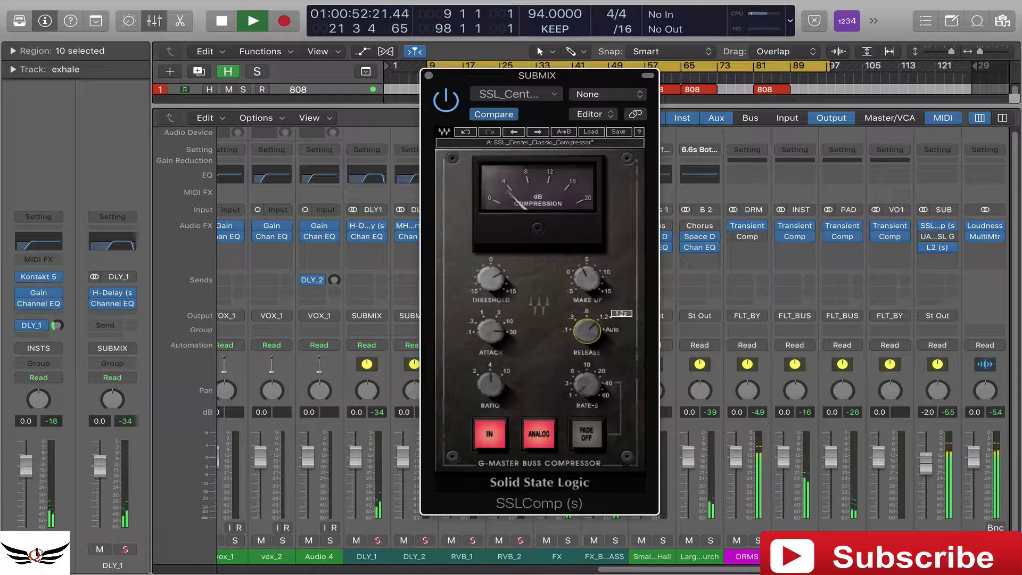
drag(586, 330, 587, 334)
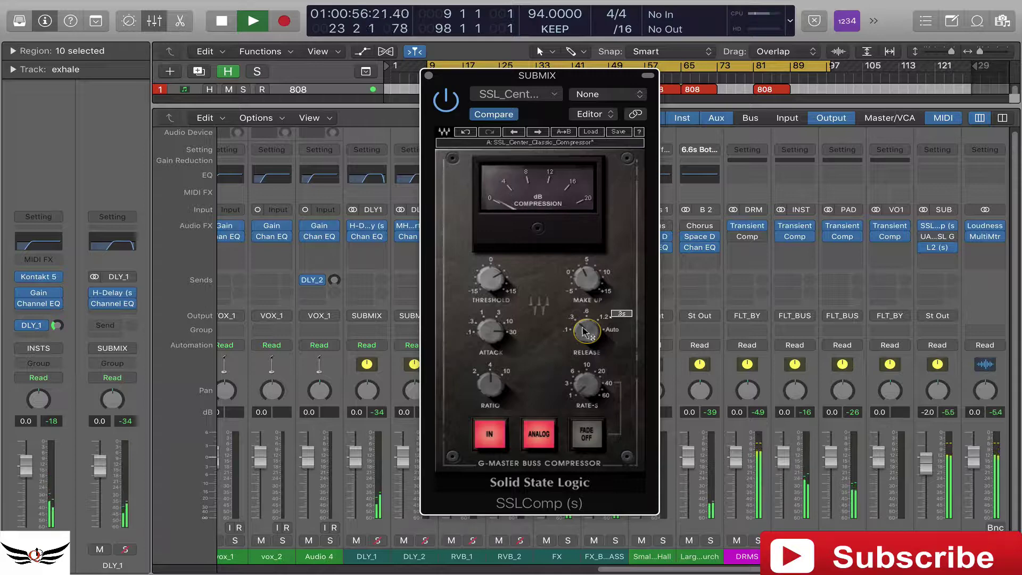
click(491, 385)
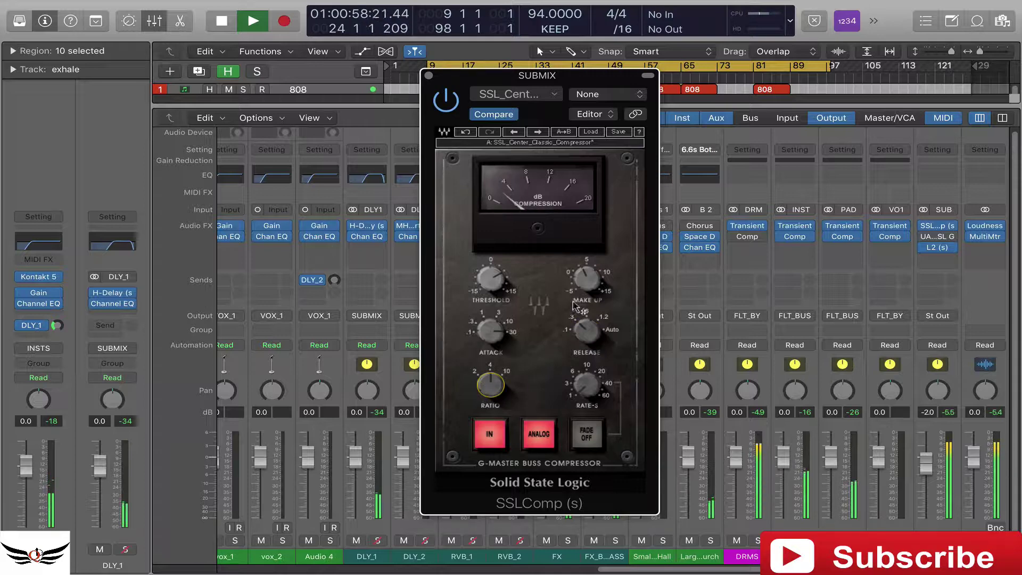
- Fine-tune SSLComp with a threshold of about 5.7 and a make-up gain of about 3.8
click(587, 278)
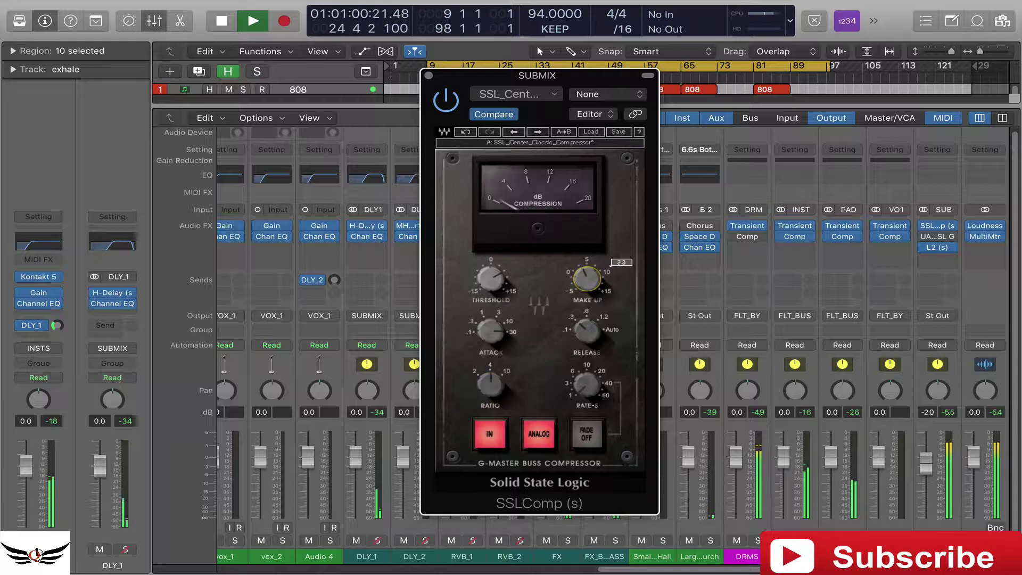
click(490, 278)
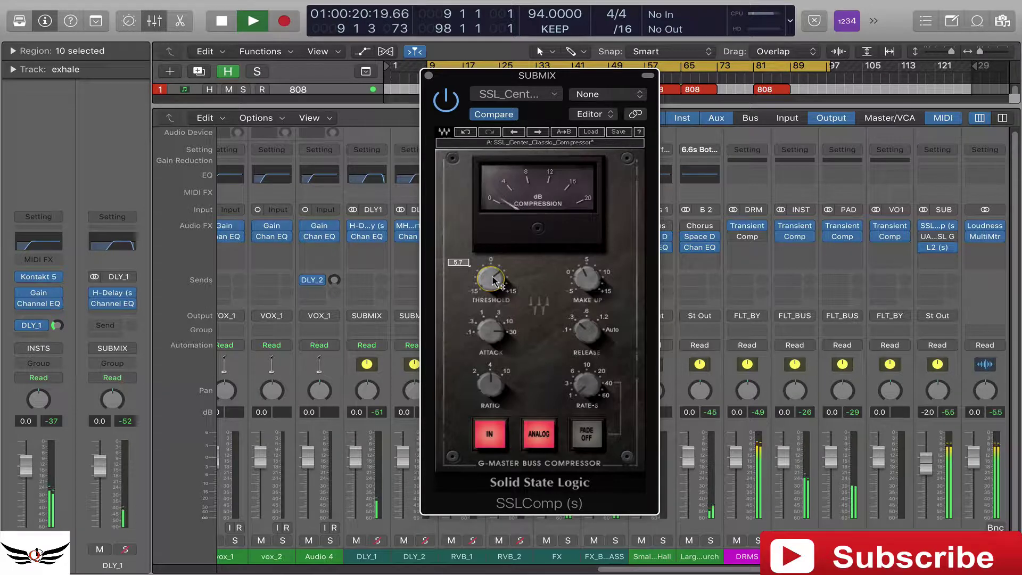
drag(495, 280, 494, 285)
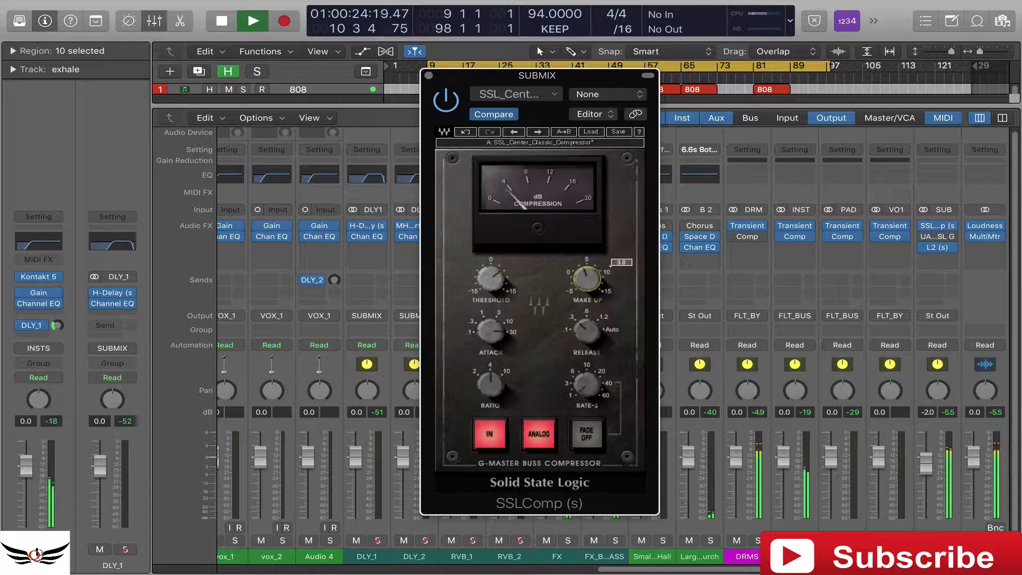
- Raise the SSLComp make-up gain slightly and compare the playing mix with the compressor bypassed and active
drag(587, 278, 587, 273)
click(448, 100)
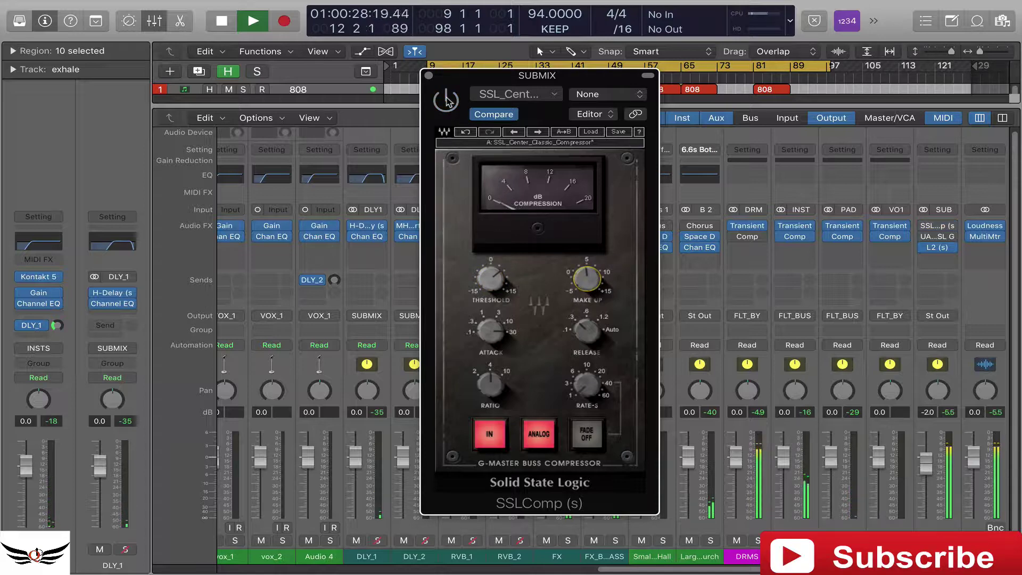
click(447, 99)
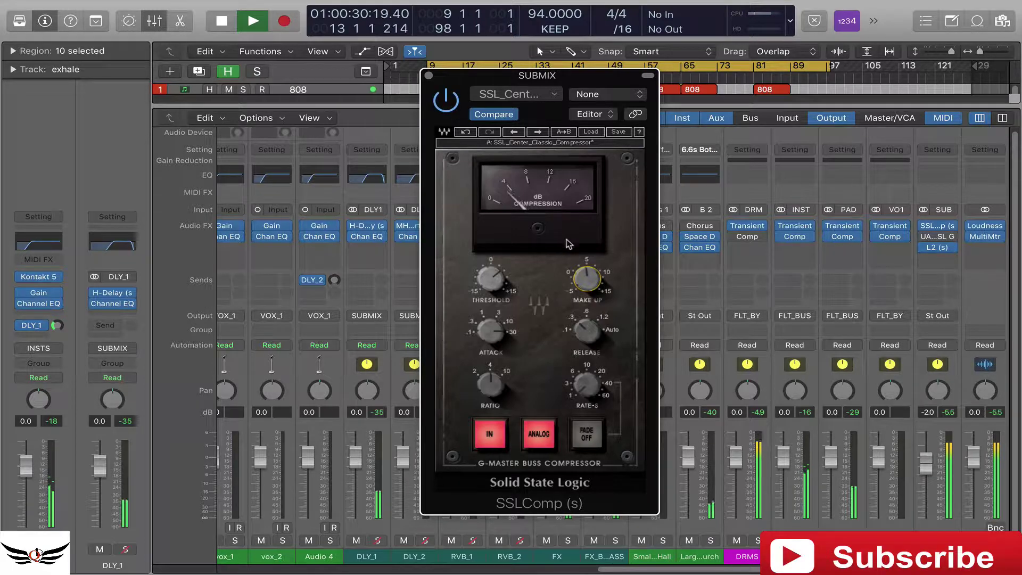
drag(587, 278, 587, 278)
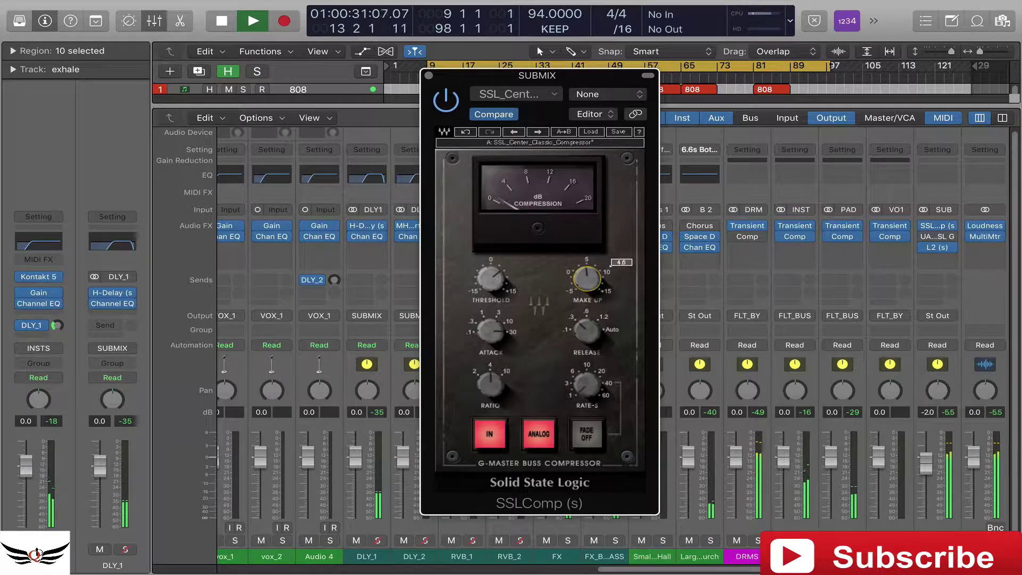
click(447, 99)
click(447, 100)
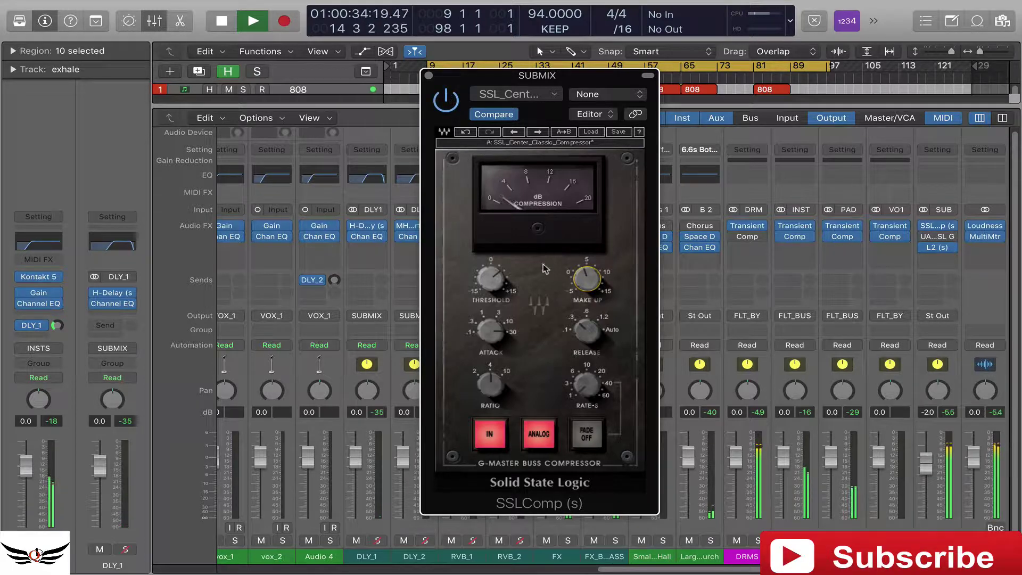
- Fine-tune the SSLComp threshold and check the playing mix against the bypassed signal
drag(500, 294, 499, 295)
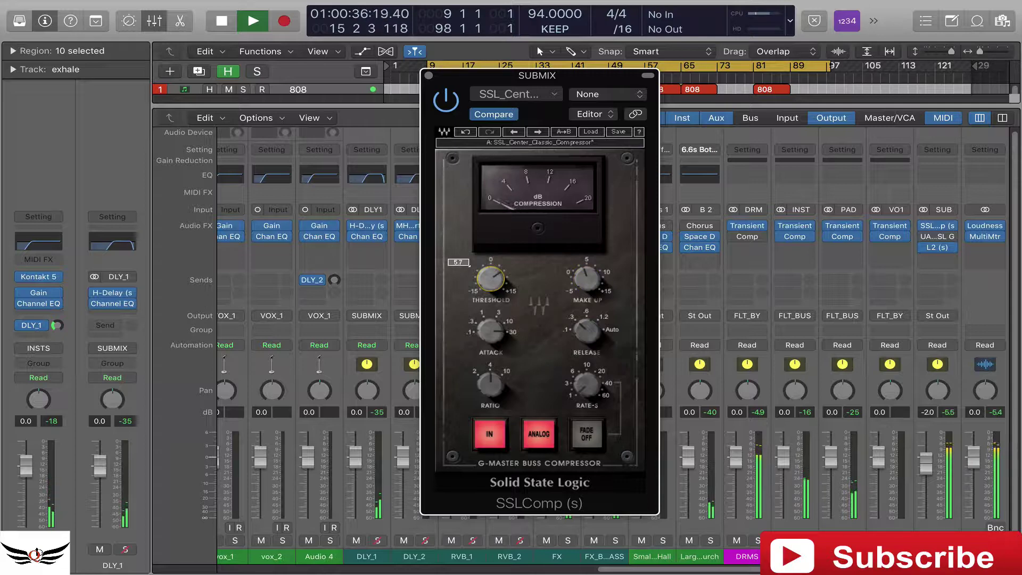
click(447, 100)
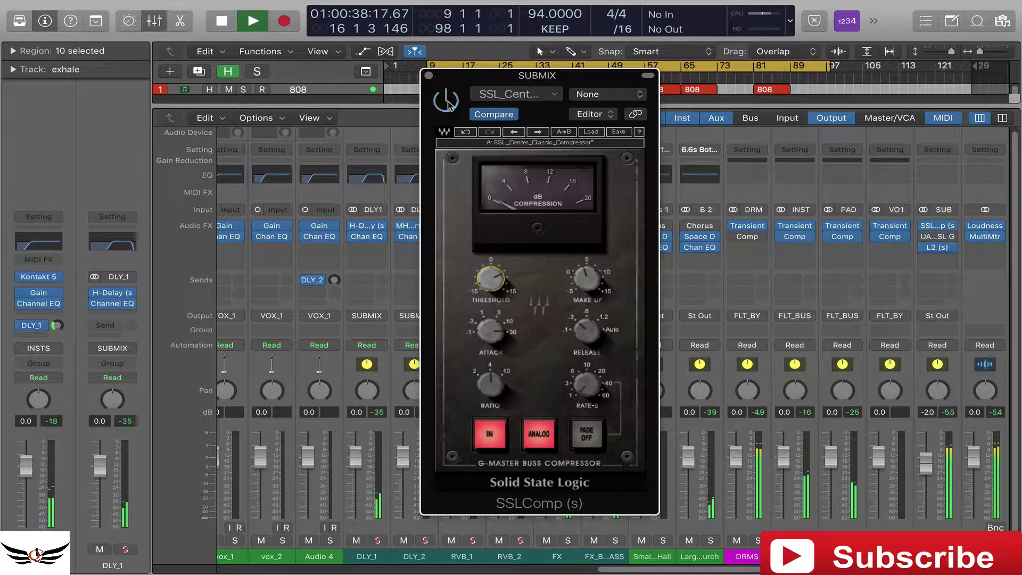
click(448, 101)
- Lower the SSLComp make-up gain to about 2.5, bypassing and re-enabling the plug-in to match levels
drag(587, 279, 587, 278)
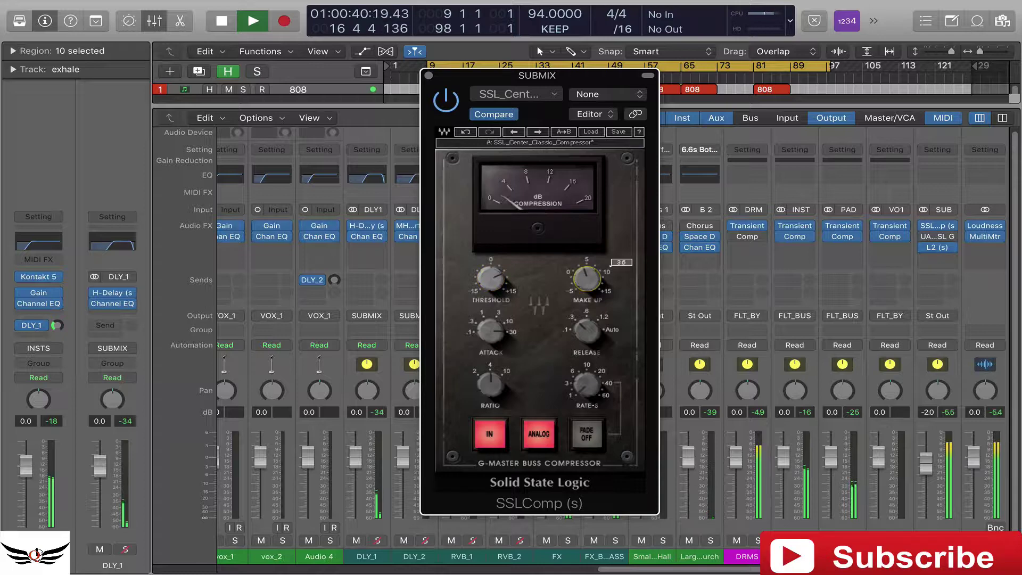
click(452, 97)
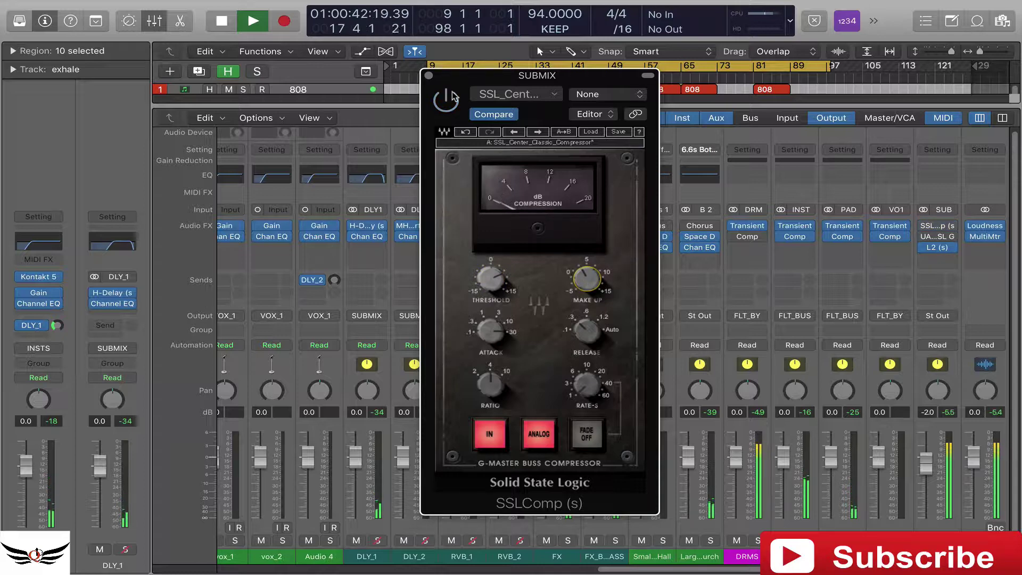
click(452, 97)
mouse_move(612, 264)
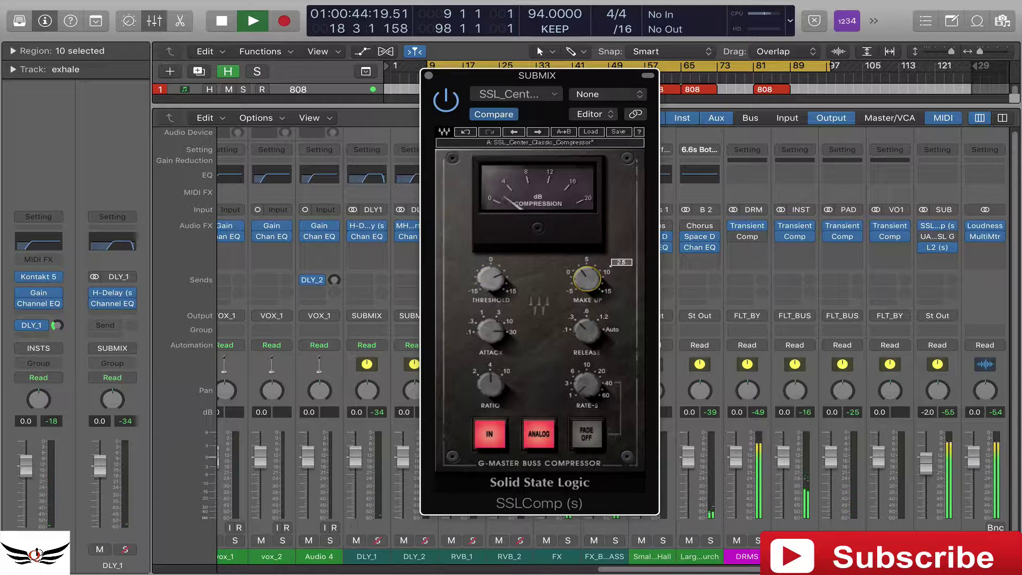
click(448, 99)
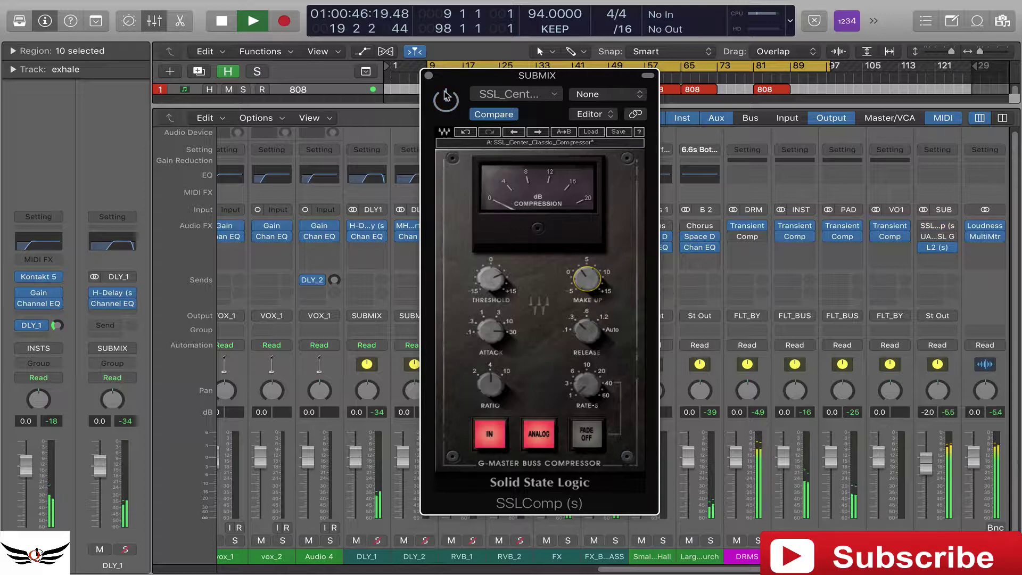
click(448, 98)
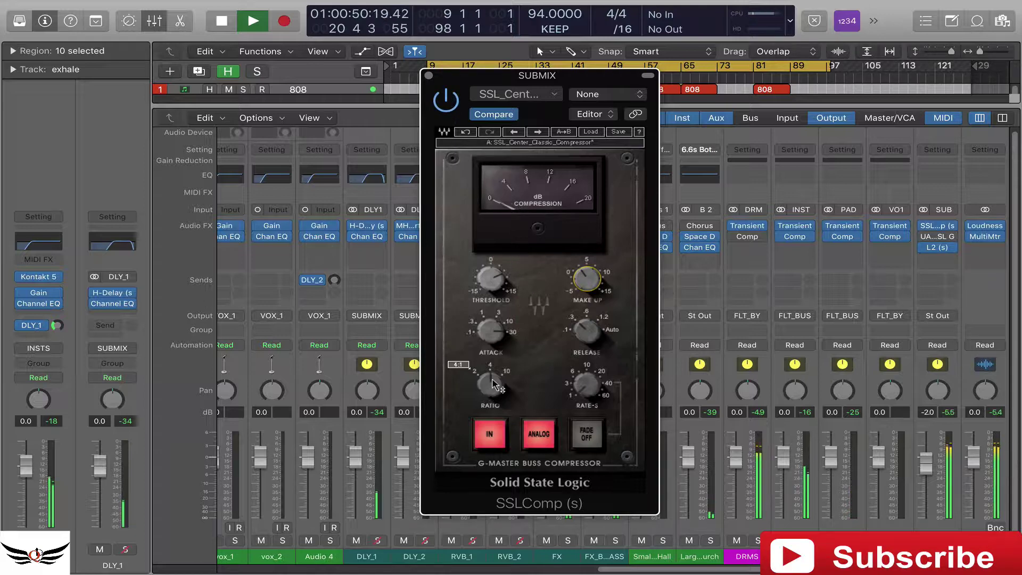
- Set the SSLComp attack to 10 ms and compare the compressed mix with the bypassed one
click(494, 331)
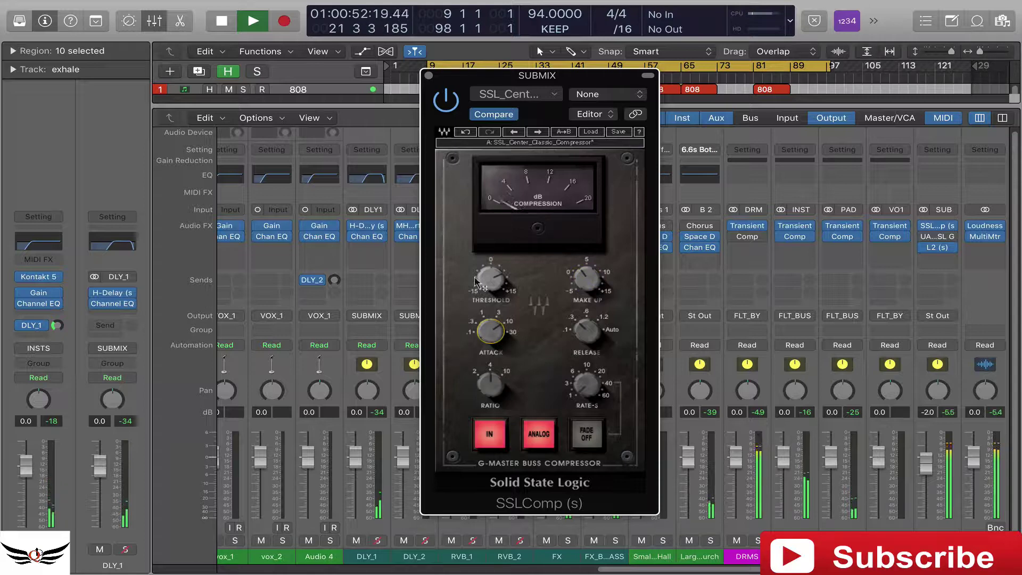
click(447, 100)
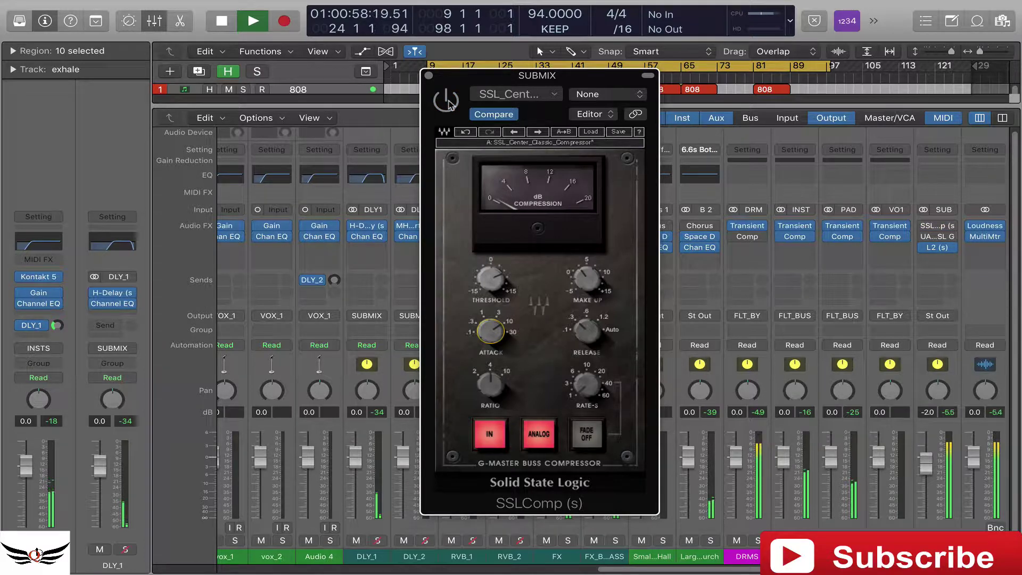
click(447, 101)
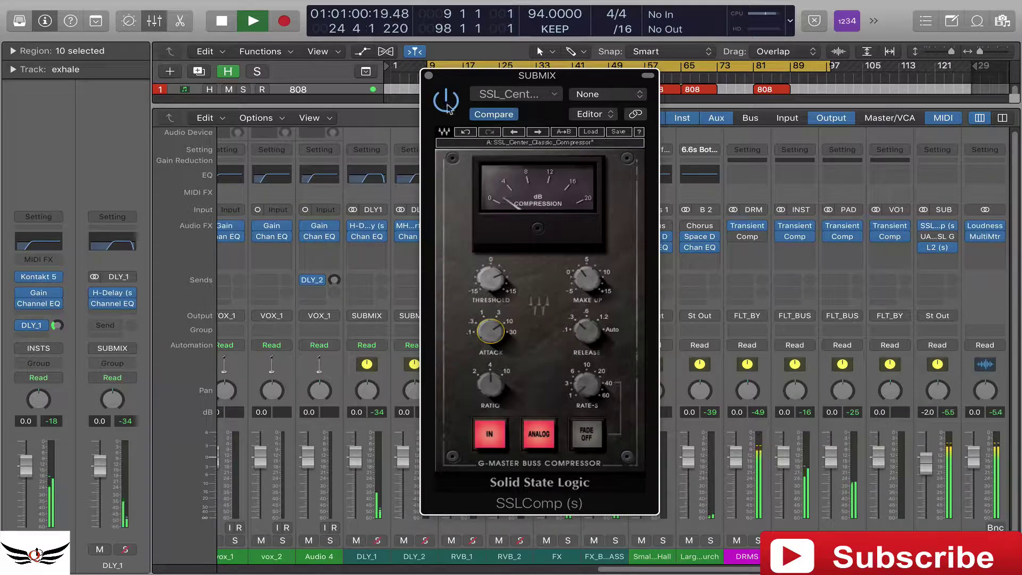
- Raise the SSLComp threshold and lower the ratio to 2:1, rebalancing the make-up gain and comparing with compression switched out
drag(494, 285, 494, 272)
click(490, 384)
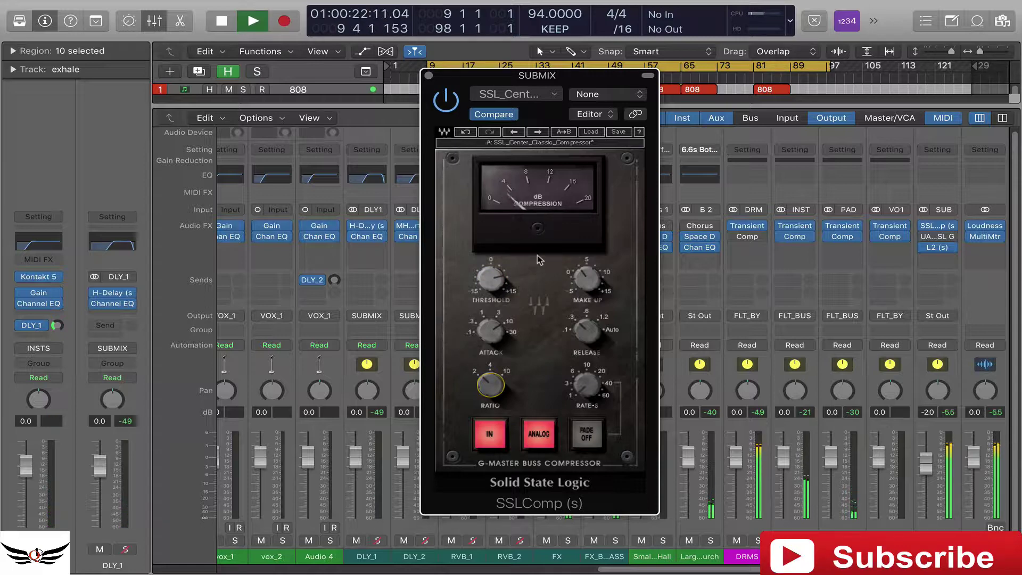
click(584, 286)
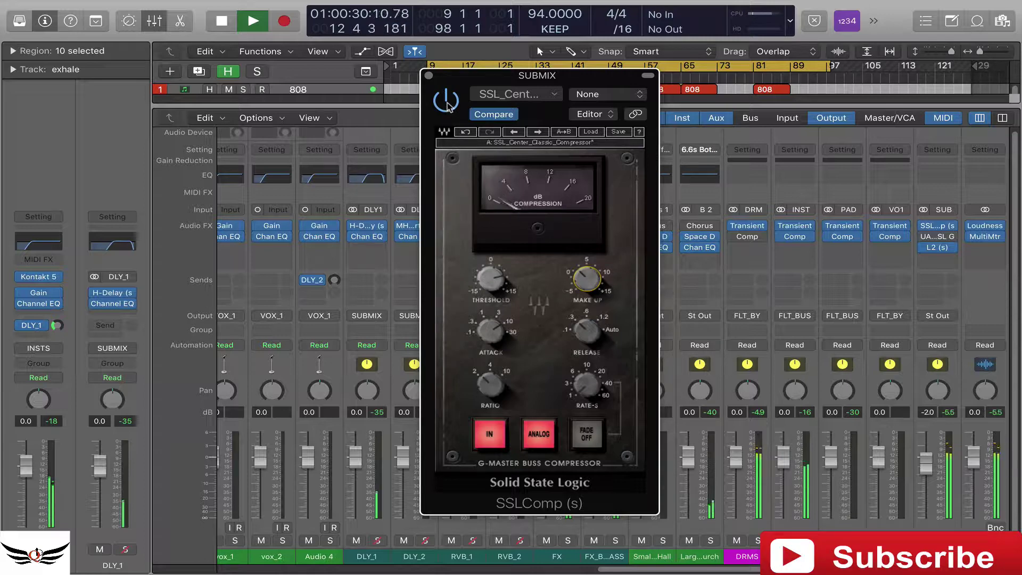
click(478, 440)
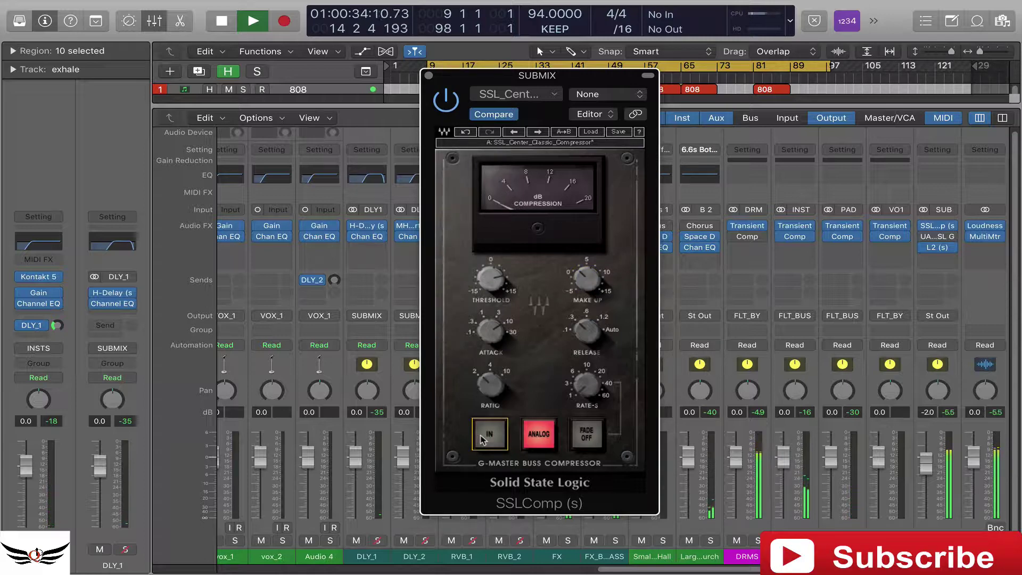
click(483, 440)
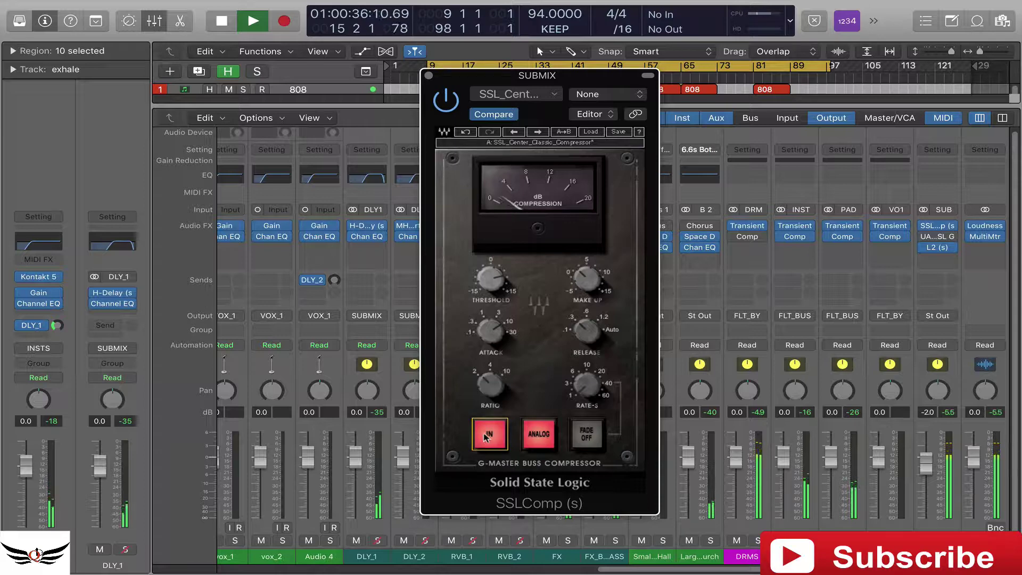
- Shorten the SSLComp release to .1 s and compare the sound with Analog and In each switched off and on
drag(571, 319, 571, 333)
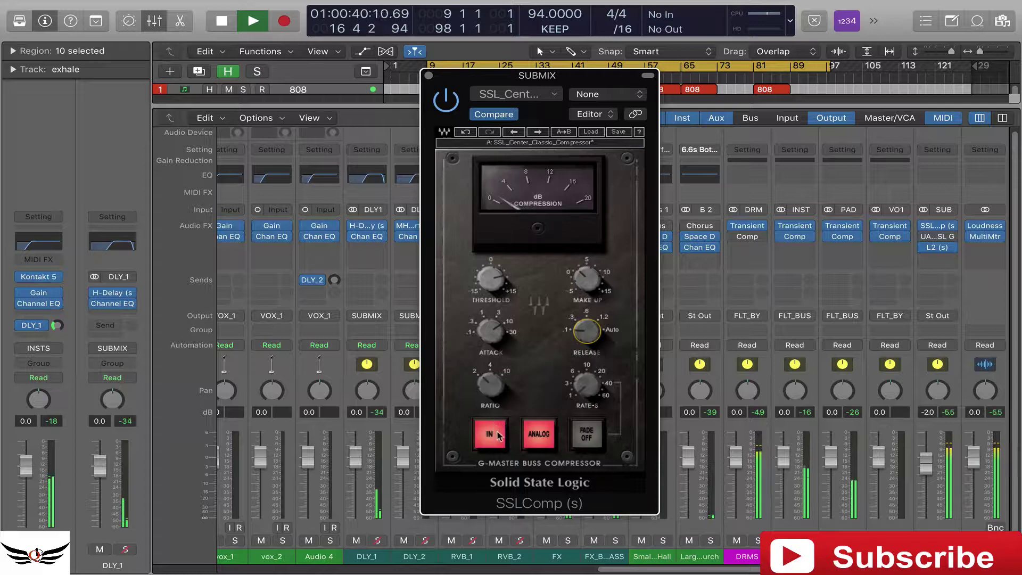
click(539, 436)
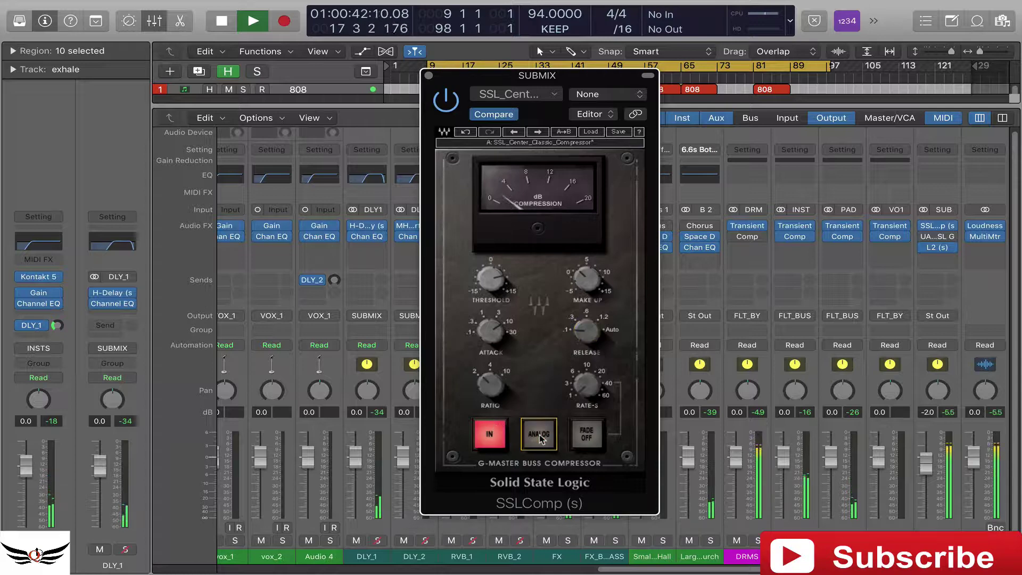
click(539, 436)
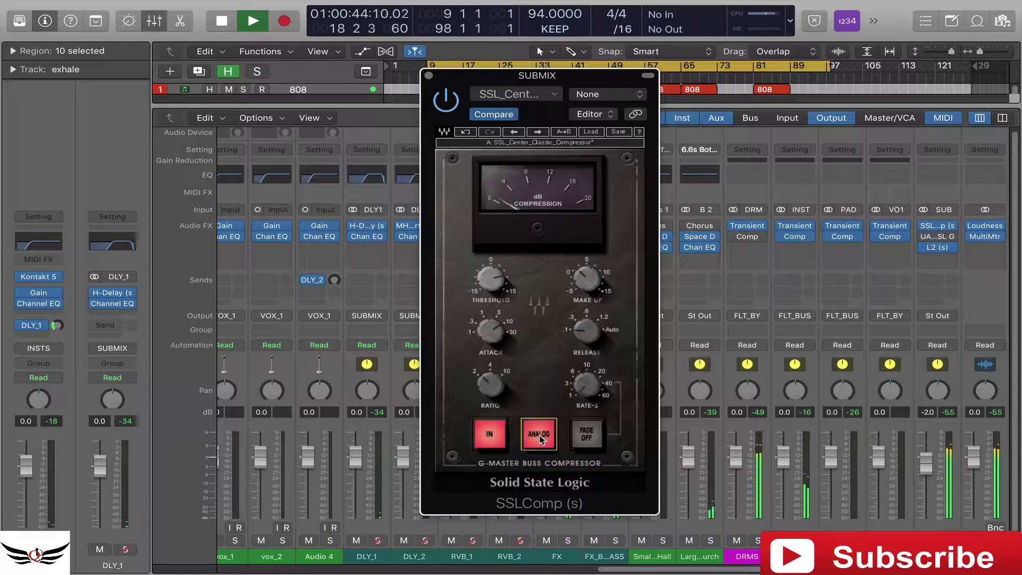
click(486, 439)
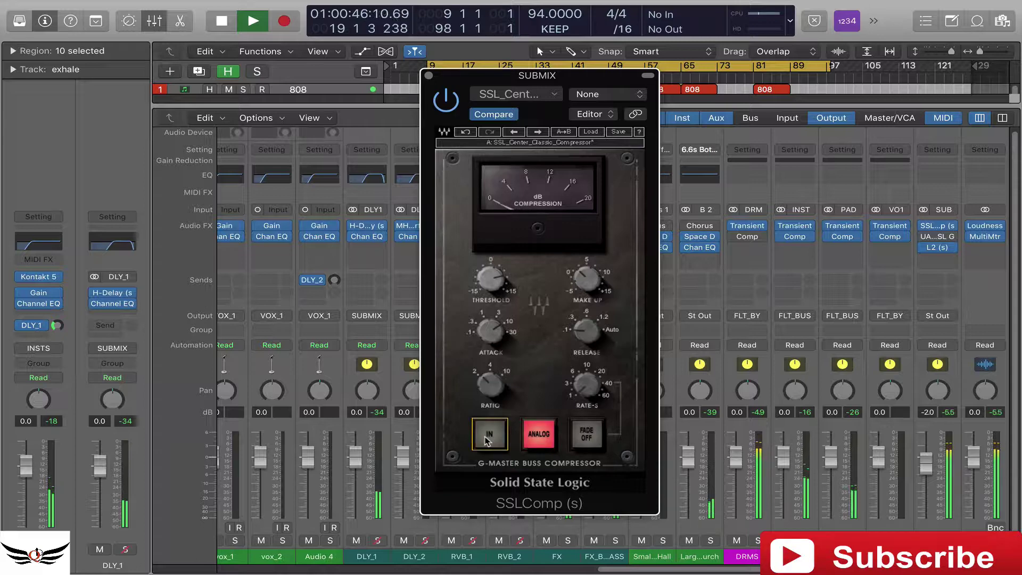
click(487, 440)
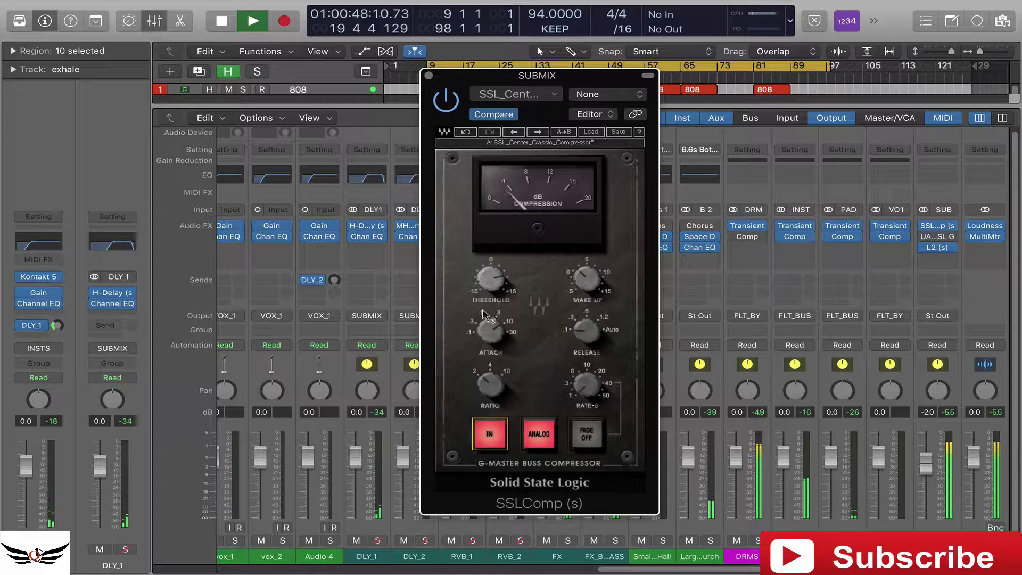
- Readjust the SSLComp make-up gain by ear and stop playback
click(589, 288)
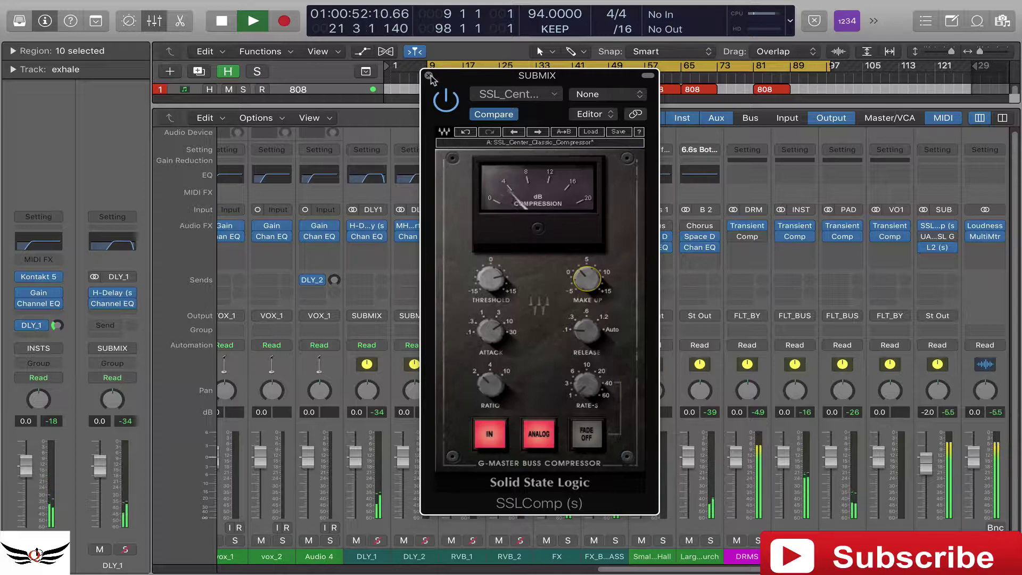
key(space)
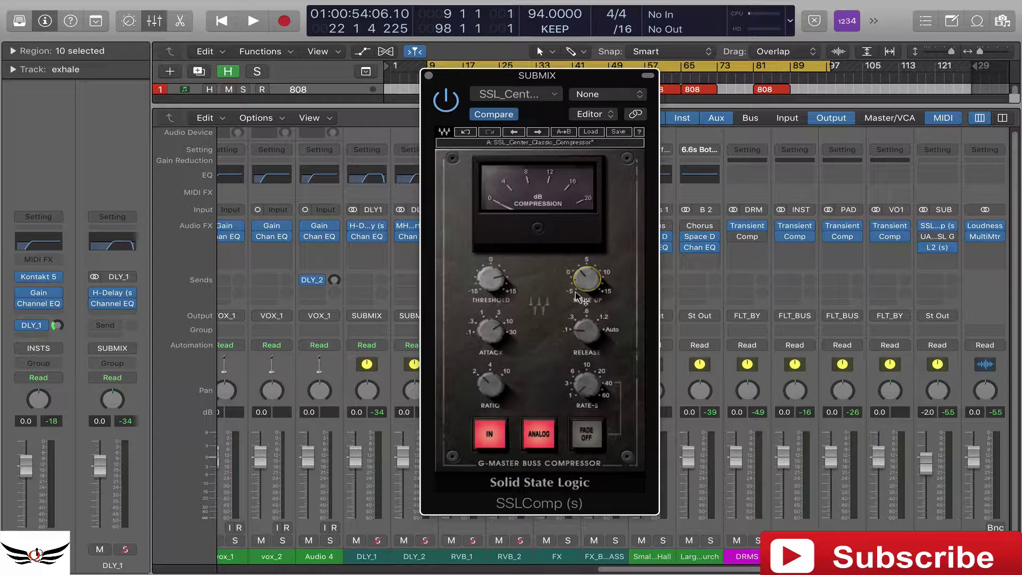
- With playback stopped, switch SSLComp's In off and back on, then toggle Analog and leave it off
mouse_move(585, 281)
mouse_move(510, 294)
click(503, 439)
click(499, 440)
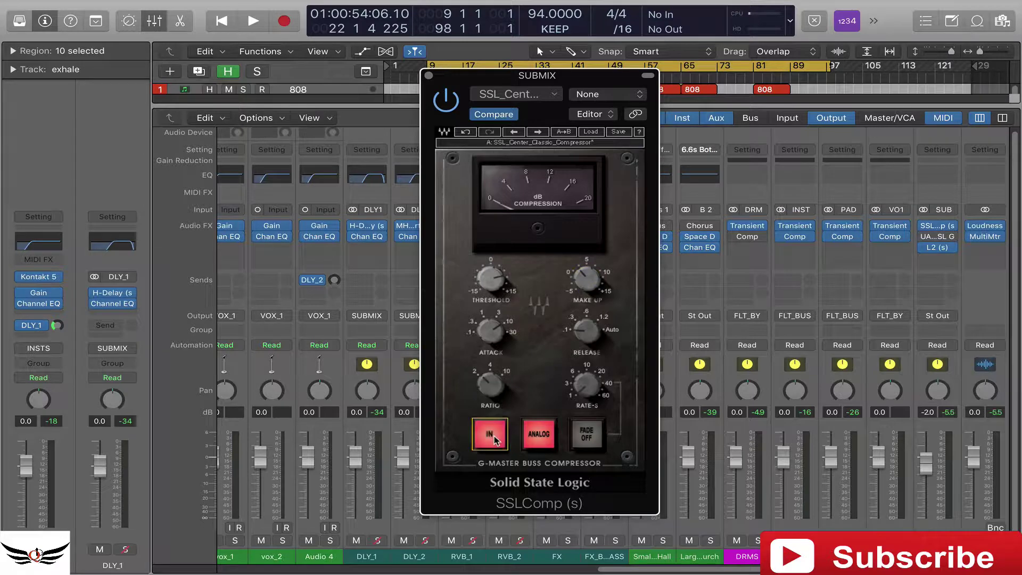
click(543, 438)
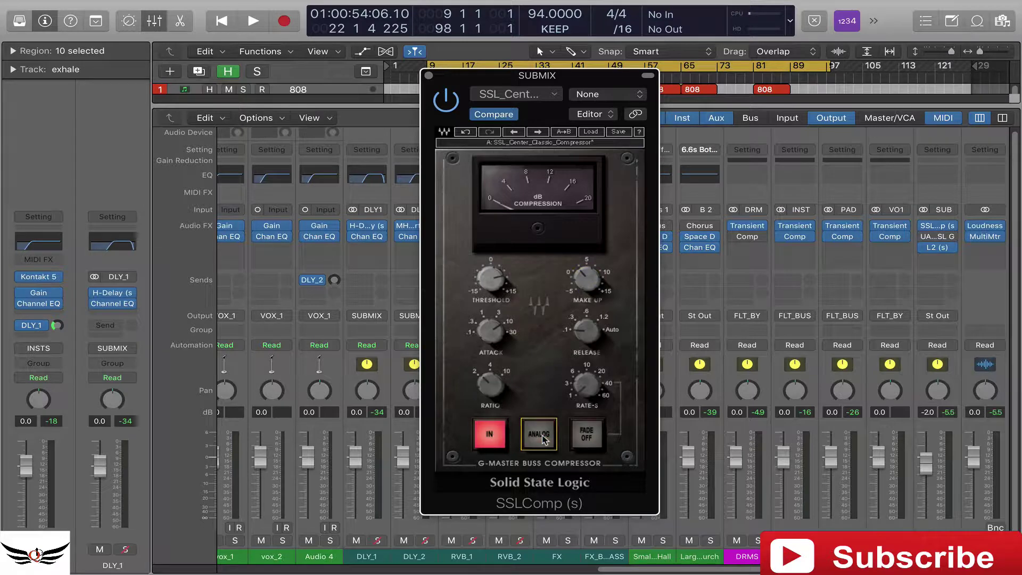
click(543, 439)
click(539, 440)
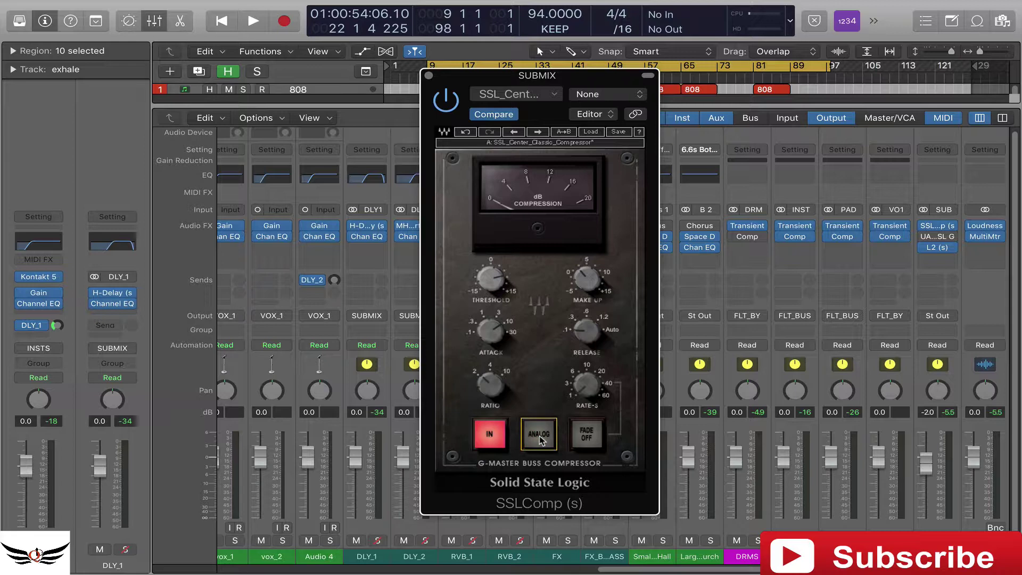